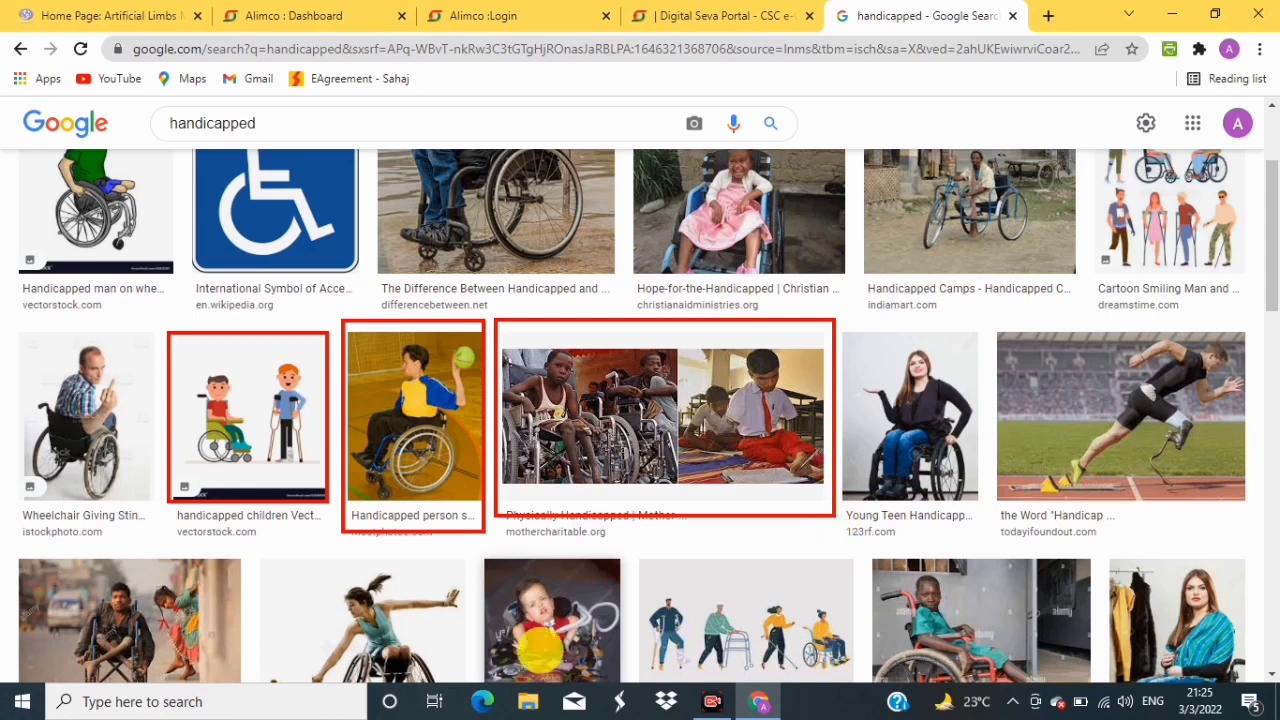
# - Switch to the ALIMCO home page and locate the CSC Portal link
pyautogui.click(108, 16)
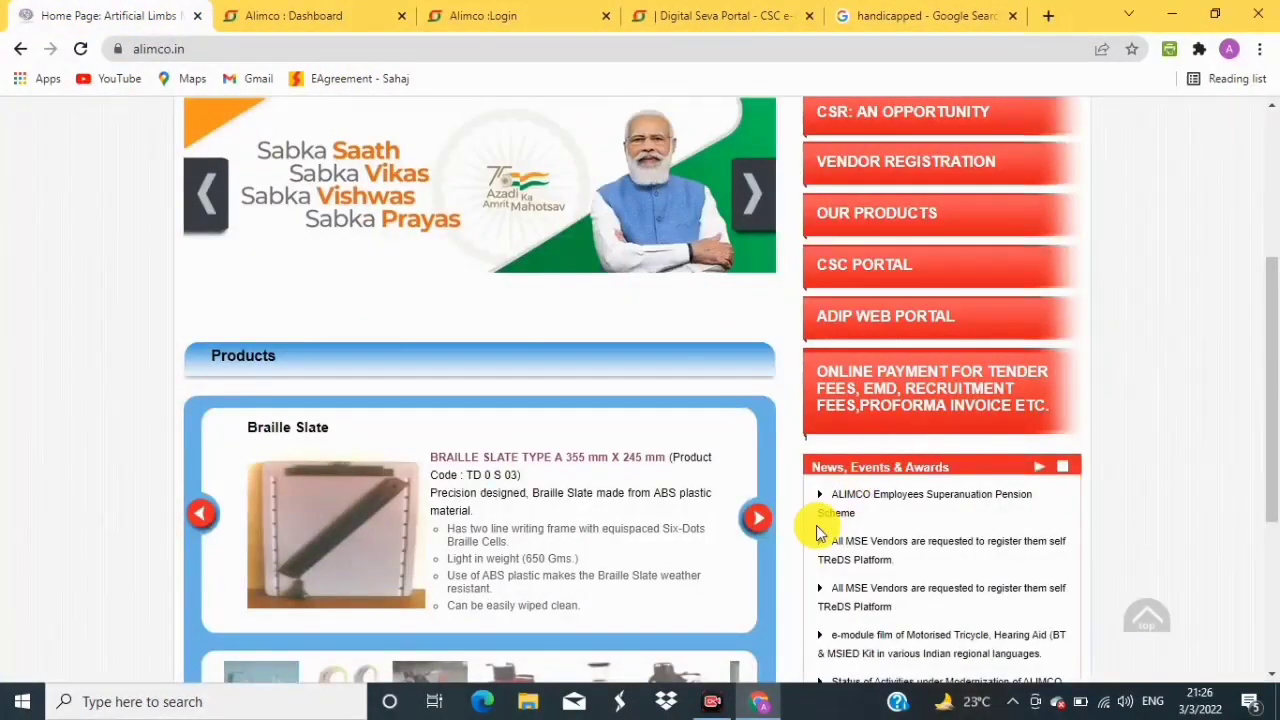
pyautogui.scroll(3, 813, 526)
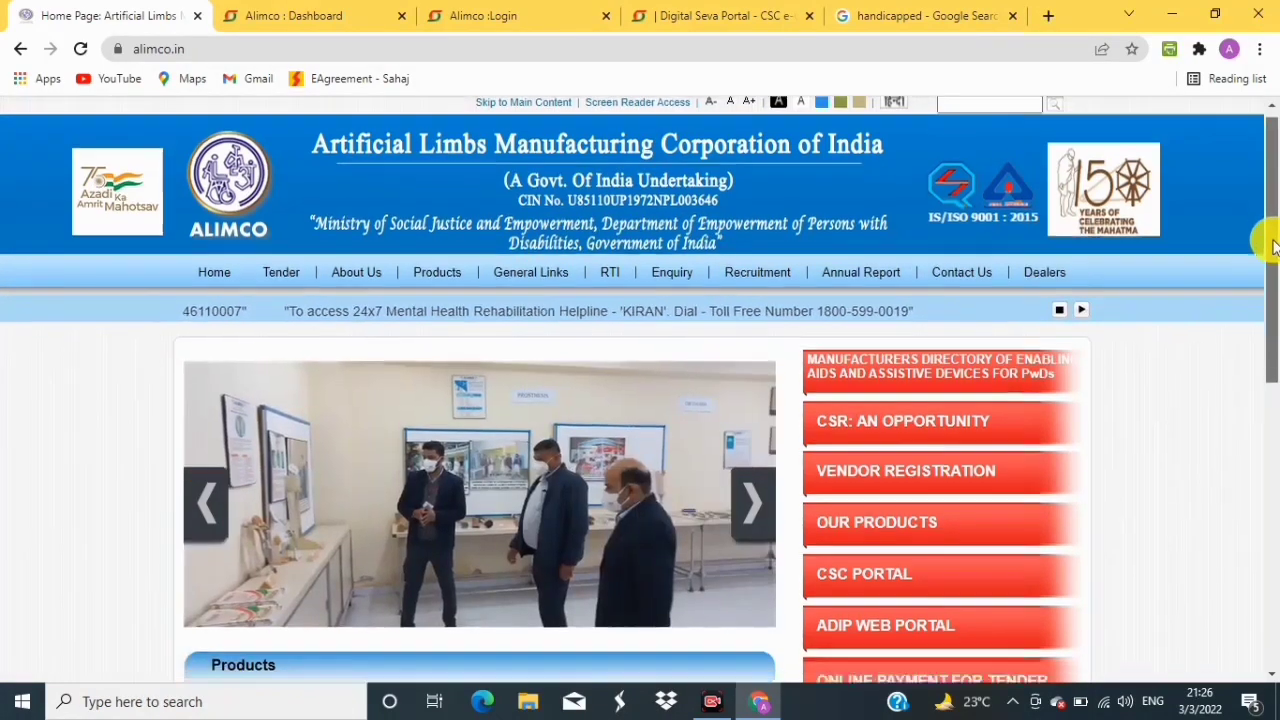
pyautogui.moveTo(1268, 240); pyautogui.dragTo(1271, 303)
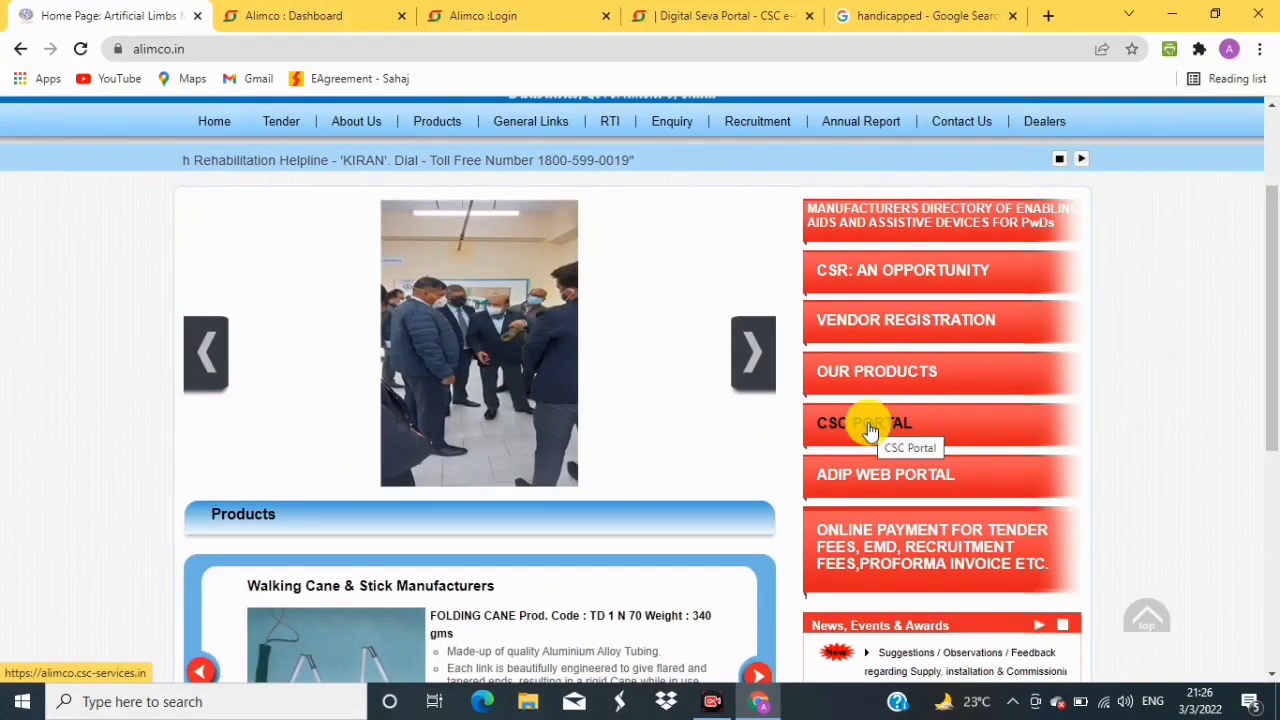
# - Switch to the Alimco login page and examine the option to log in via CSC Connect
pyautogui.click(513, 27)
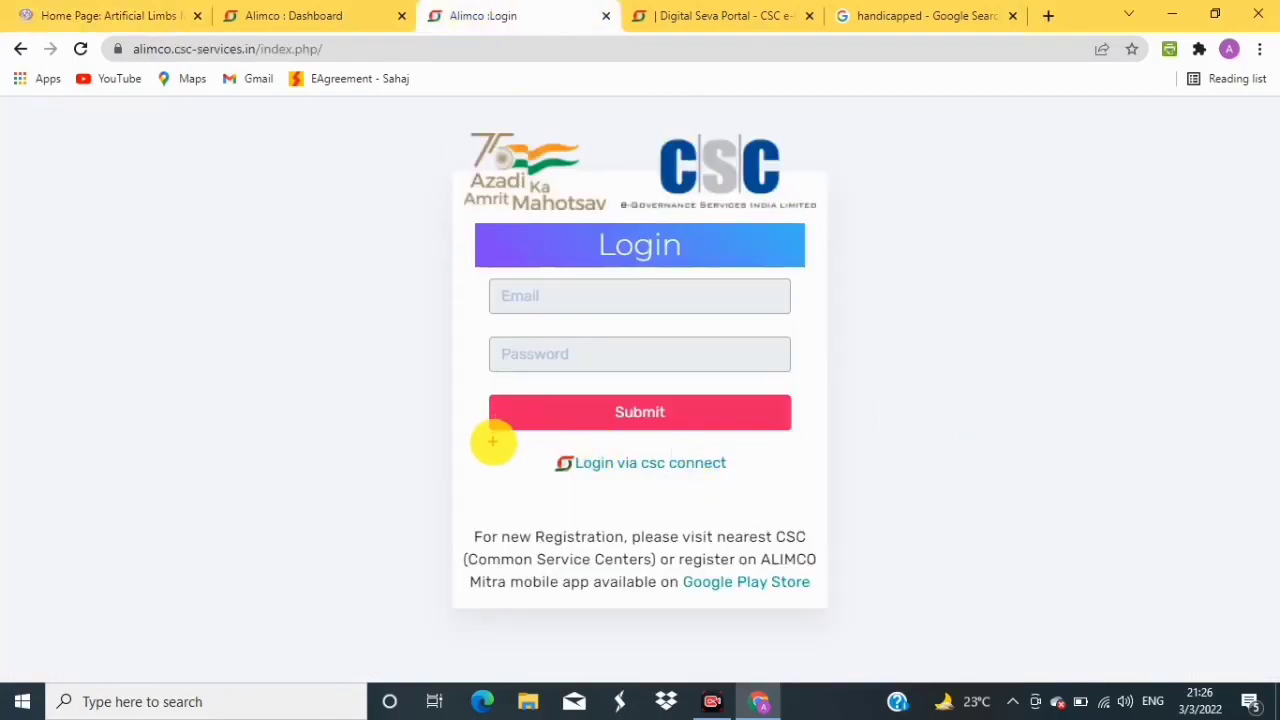
pyautogui.moveTo(540, 442); pyautogui.dragTo(748, 498)
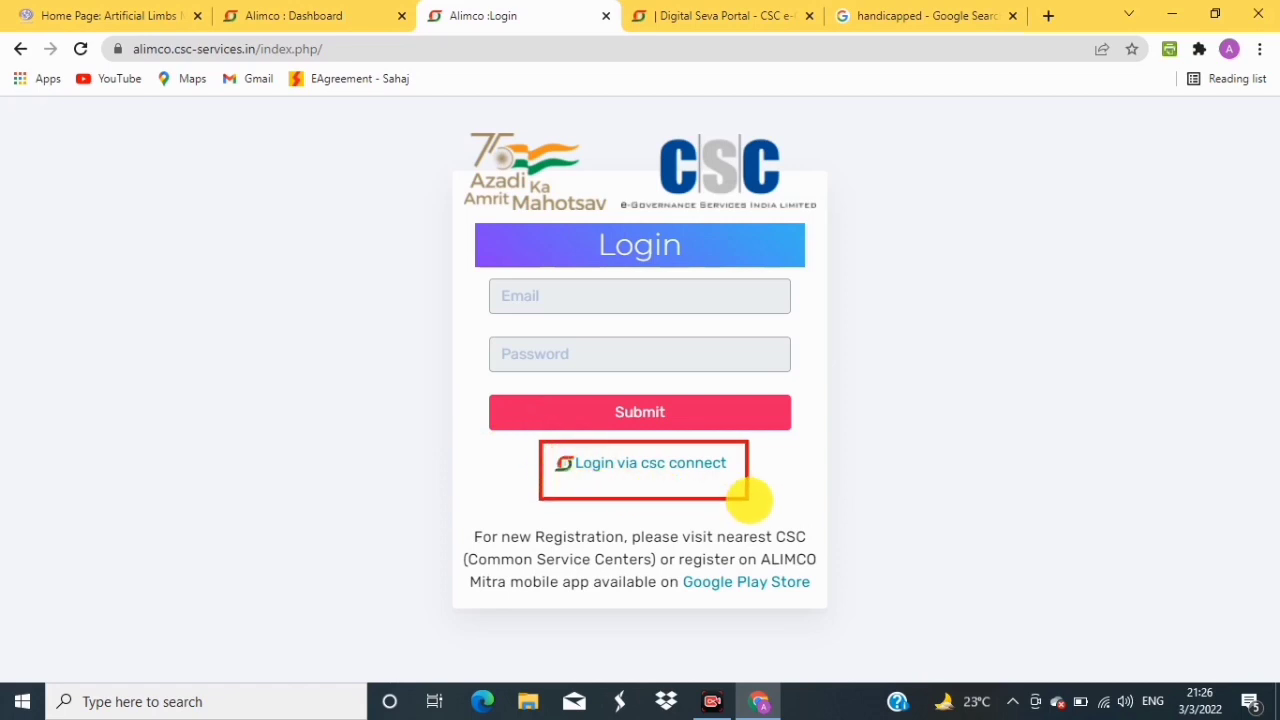
pyautogui.click(768, 505)
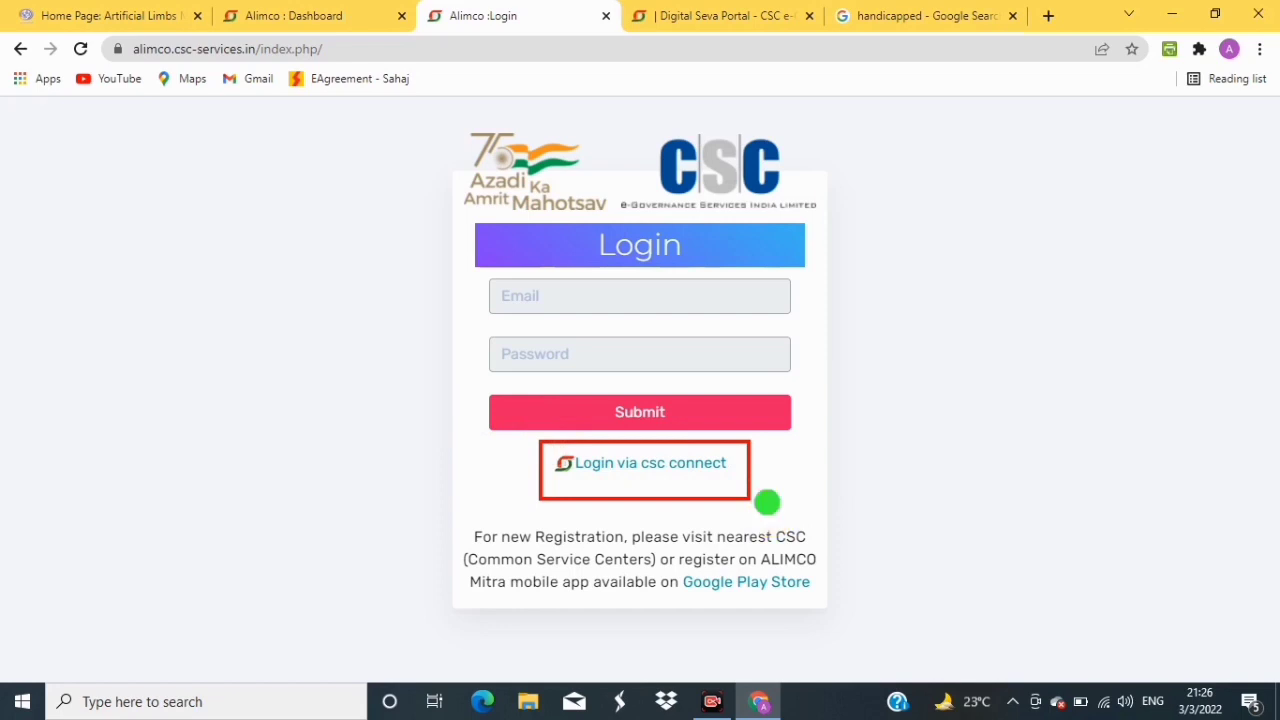
# - Switch to the logged-in Alimco dashboard and review the Dashboard, Check Application and Application entries
pyautogui.click(327, 29)
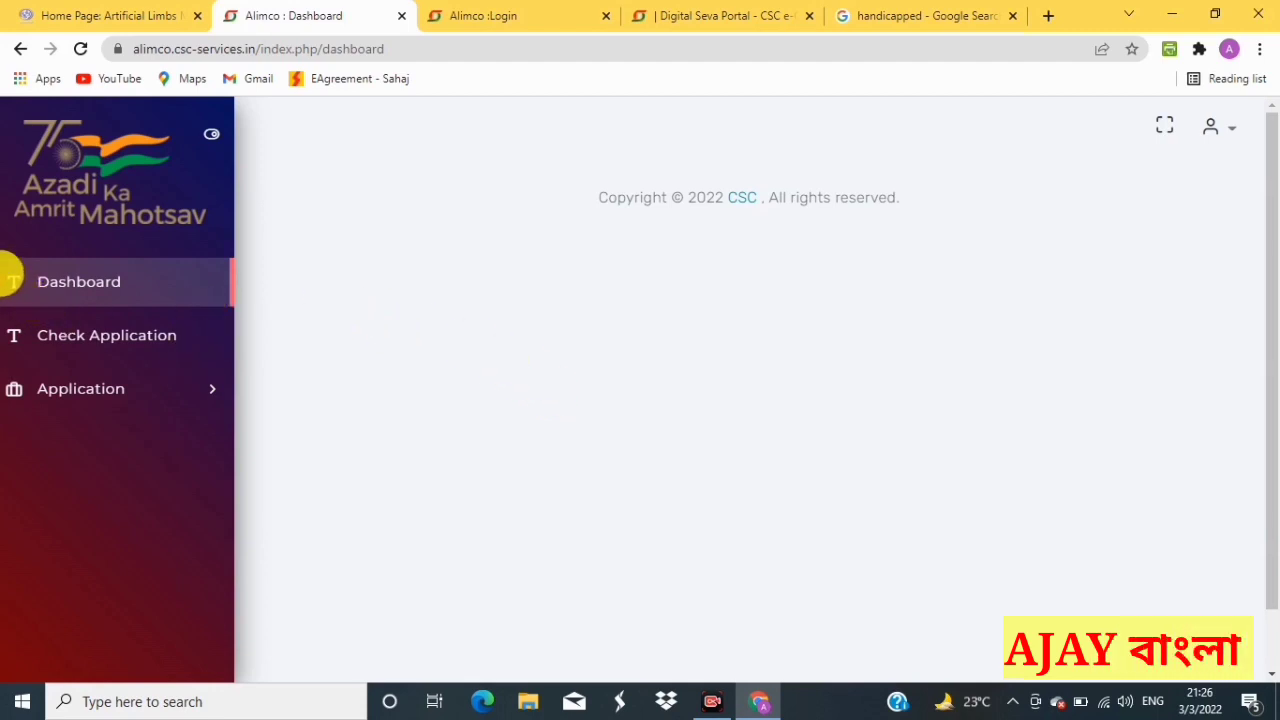
pyautogui.moveTo(3, 257)
pyautogui.mouseDown()
pyautogui.moveTo(40, 316)
pyautogui.moveTo(187, 317)
pyautogui.mouseUp()
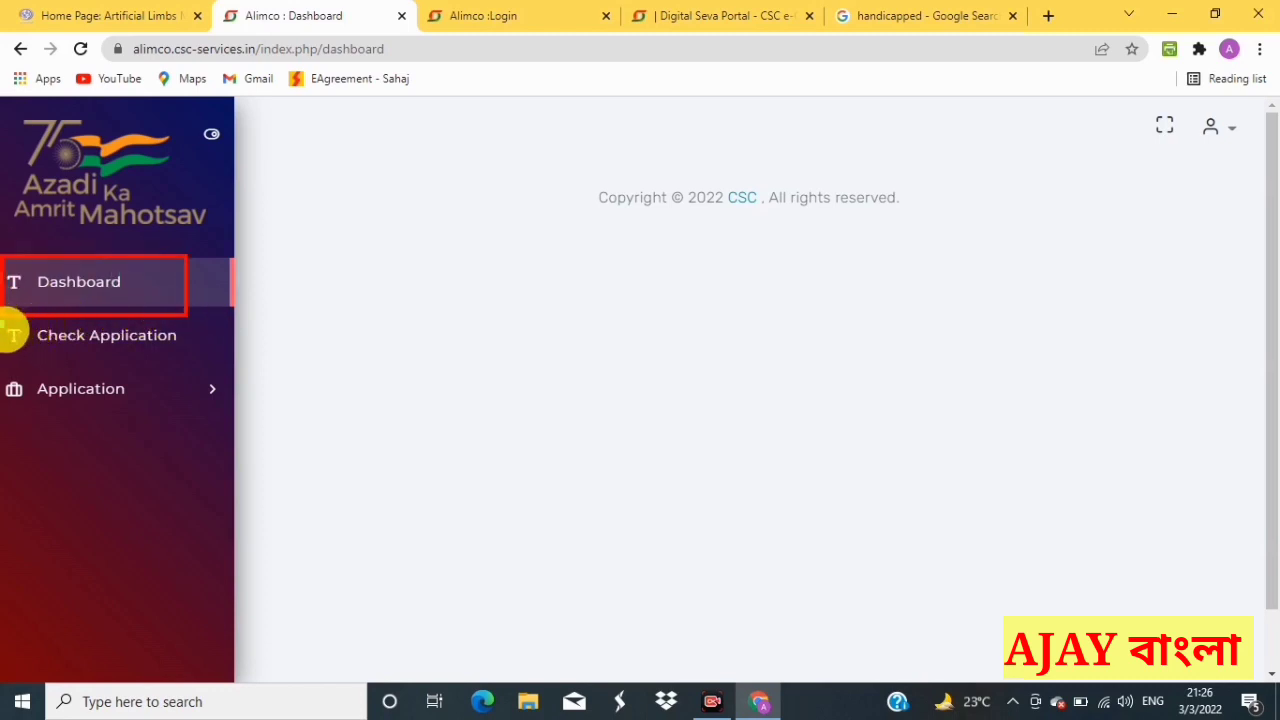
pyautogui.moveTo(2, 320); pyautogui.dragTo(185, 351)
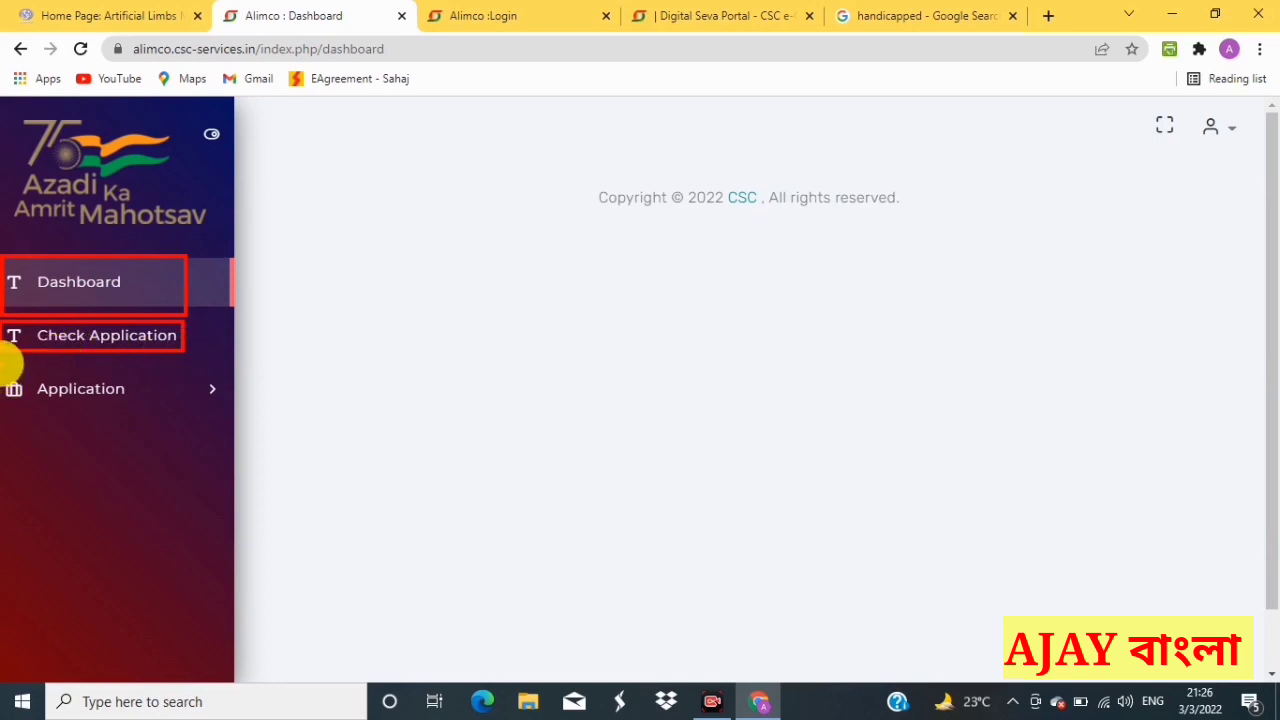
pyautogui.moveTo(3, 363); pyautogui.dragTo(179, 431)
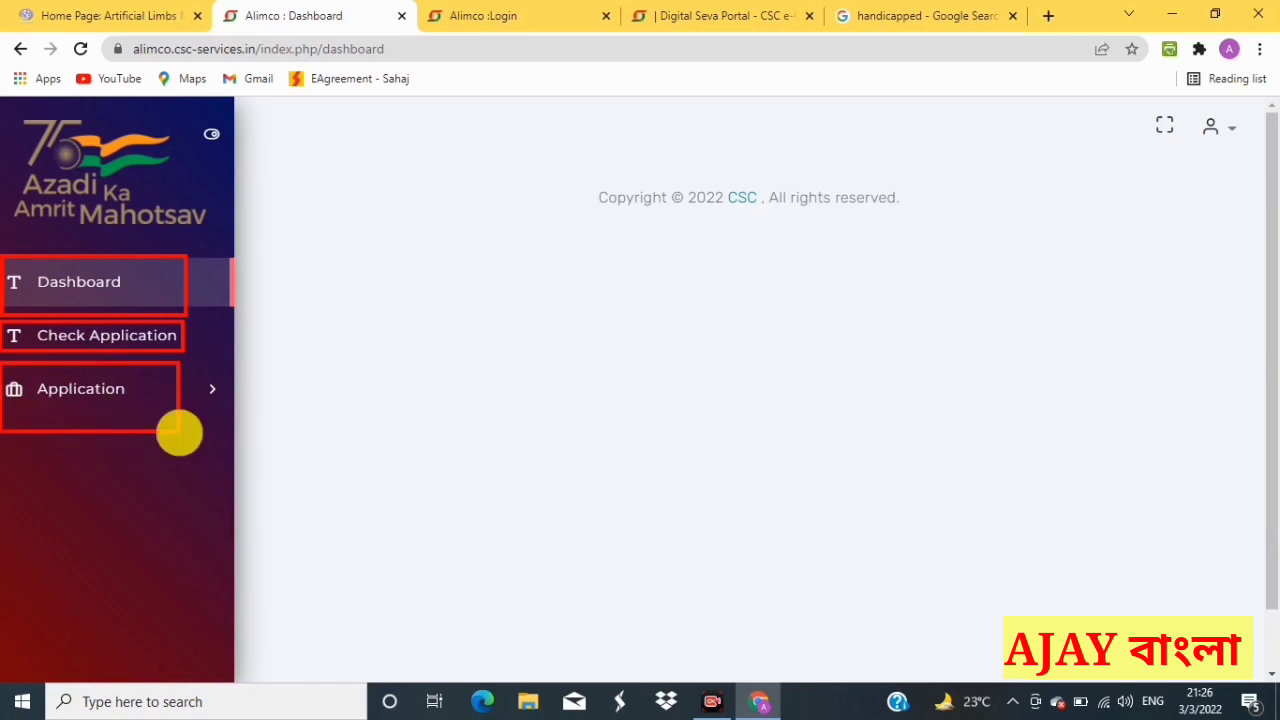
# - Open the Check Application page and examine its Aadhar number and application number search filters
pyautogui.press('Escape')
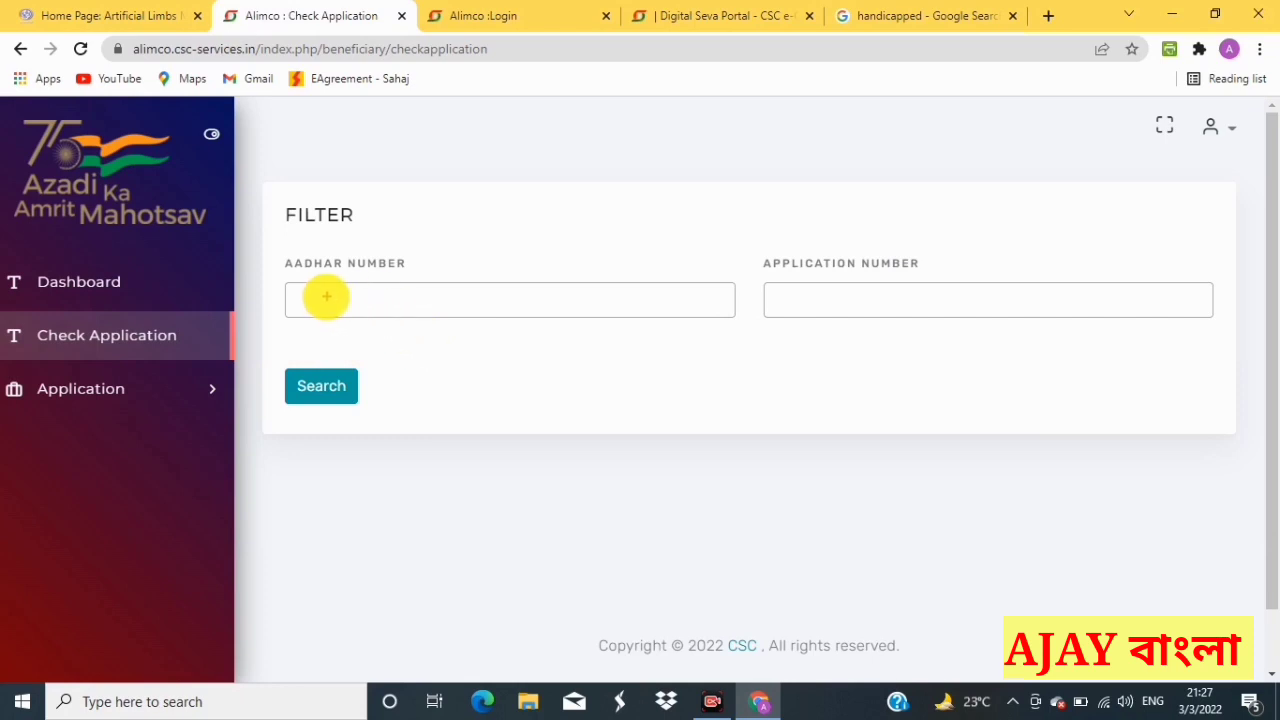
pyautogui.moveTo(287, 279)
pyautogui.mouseDown()
pyautogui.moveTo(330, 320)
pyautogui.moveTo(507, 318)
pyautogui.mouseUp()
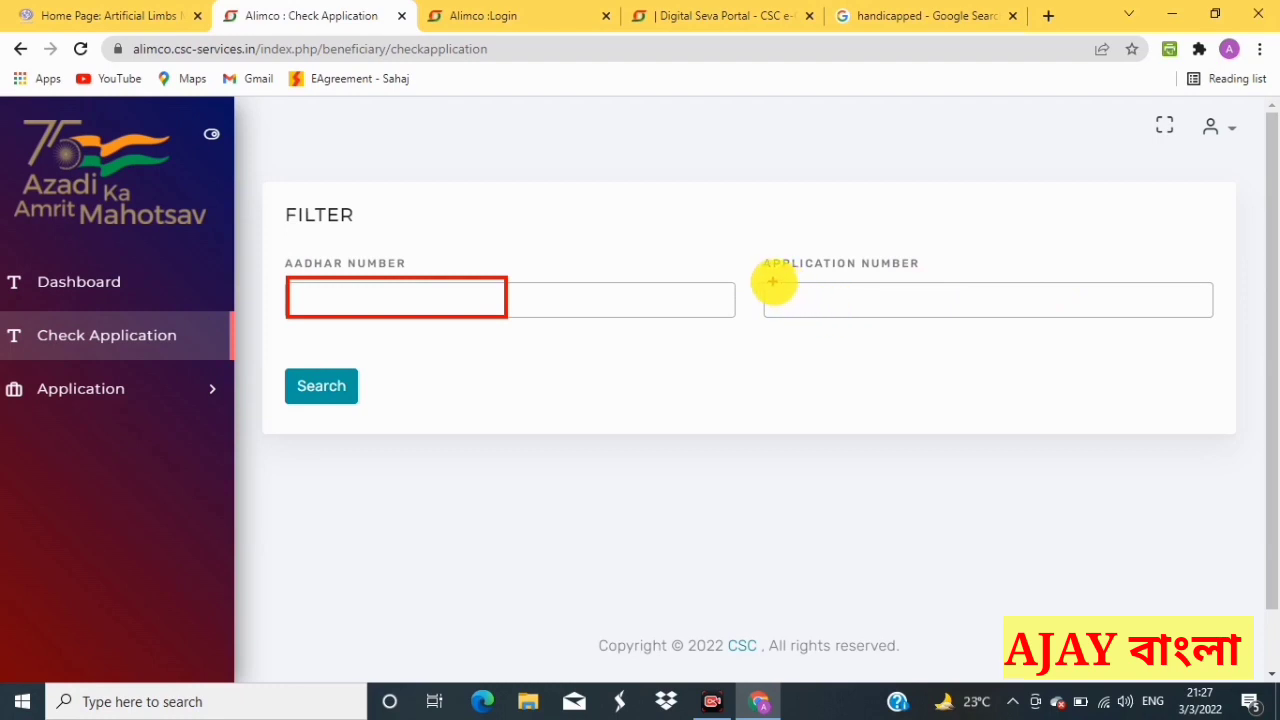
pyautogui.moveTo(769, 280)
pyautogui.mouseDown()
pyautogui.moveTo(777, 314)
pyautogui.moveTo(962, 320)
pyautogui.mouseUp()
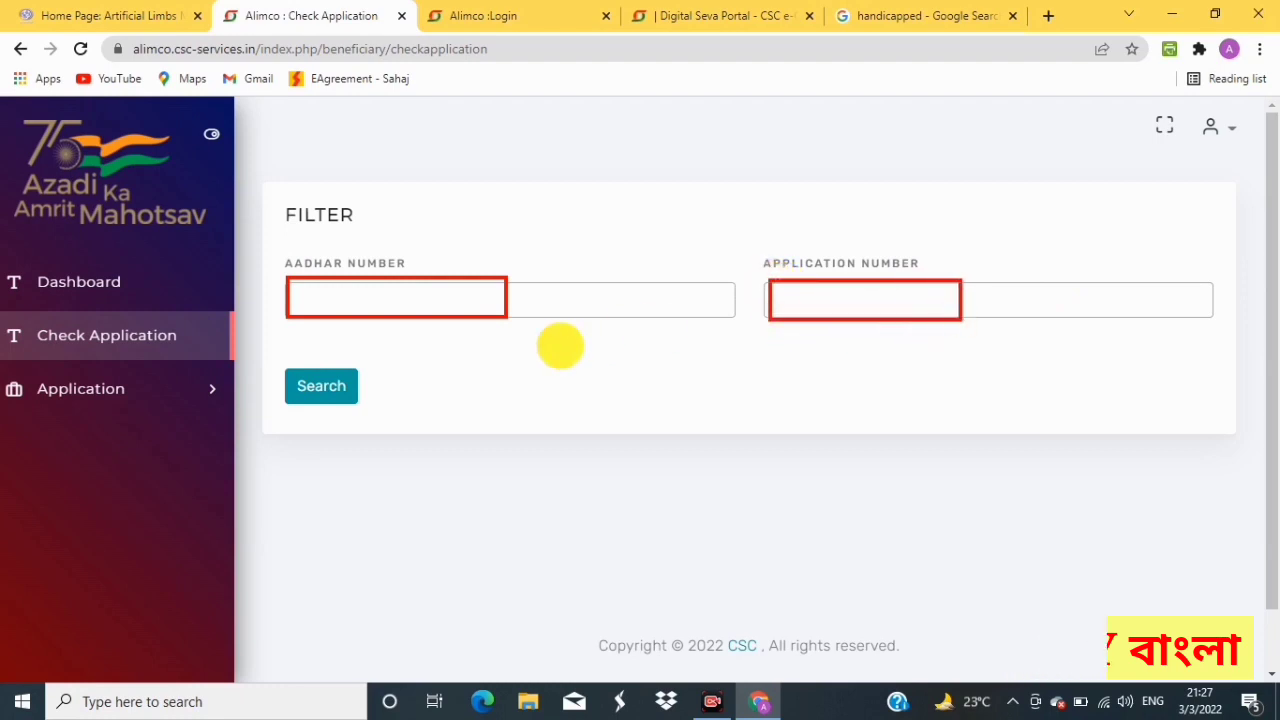
pyautogui.moveTo(273, 376)
pyautogui.mouseDown()
pyautogui.moveTo(290, 398)
pyautogui.moveTo(396, 365)
pyautogui.mouseUp()
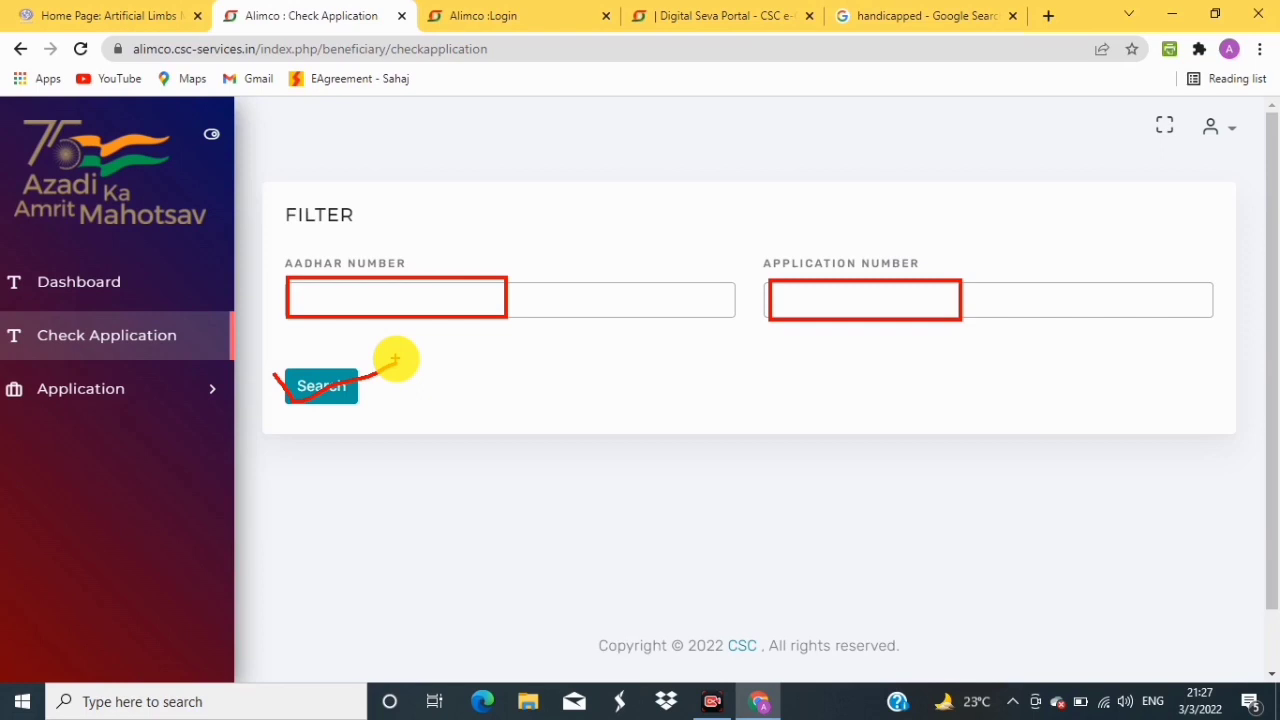
pyautogui.rightClick(423, 341)
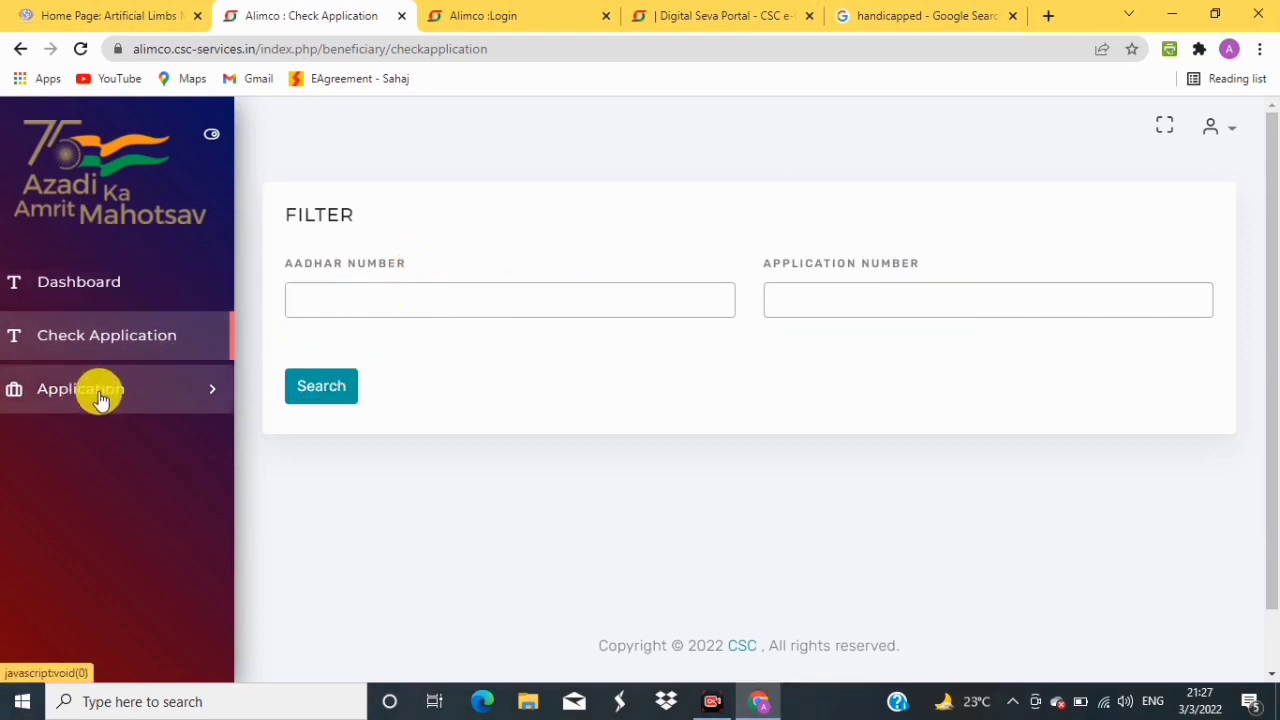
# - Expand the Application section to list its registration and application status pages
pyautogui.click(100, 398)
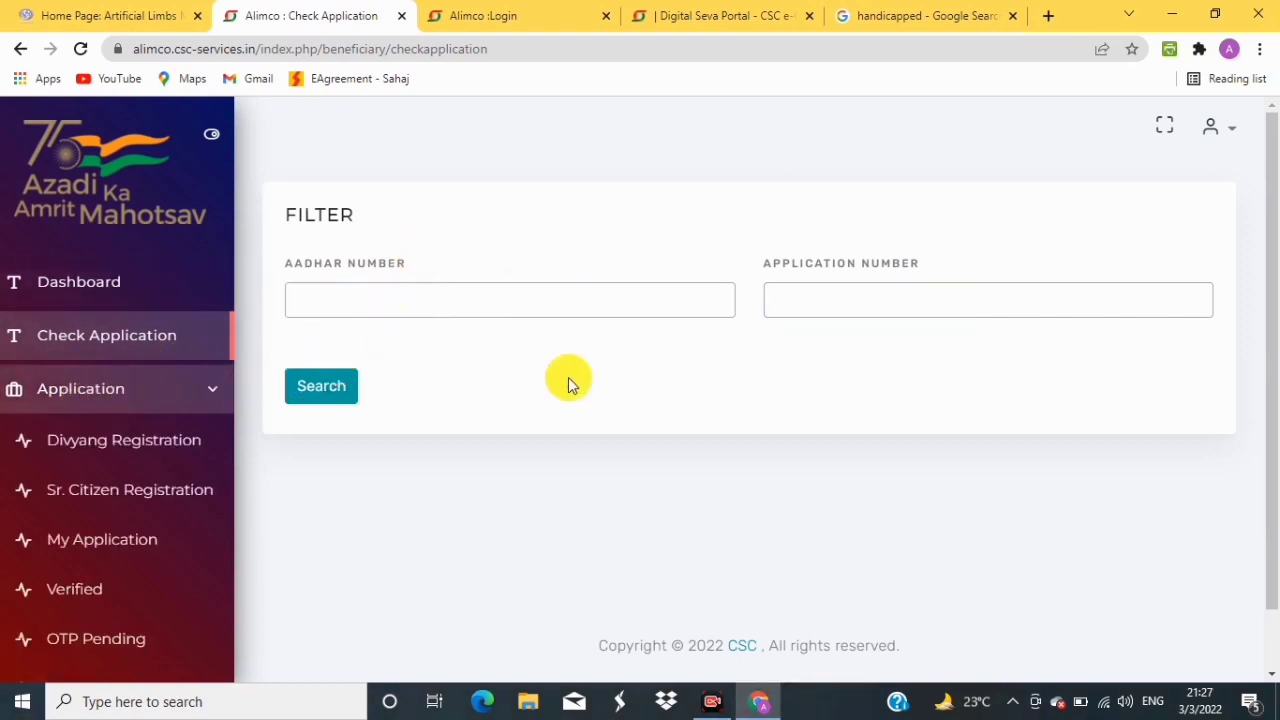
pyautogui.scroll(-1, 540, 386)
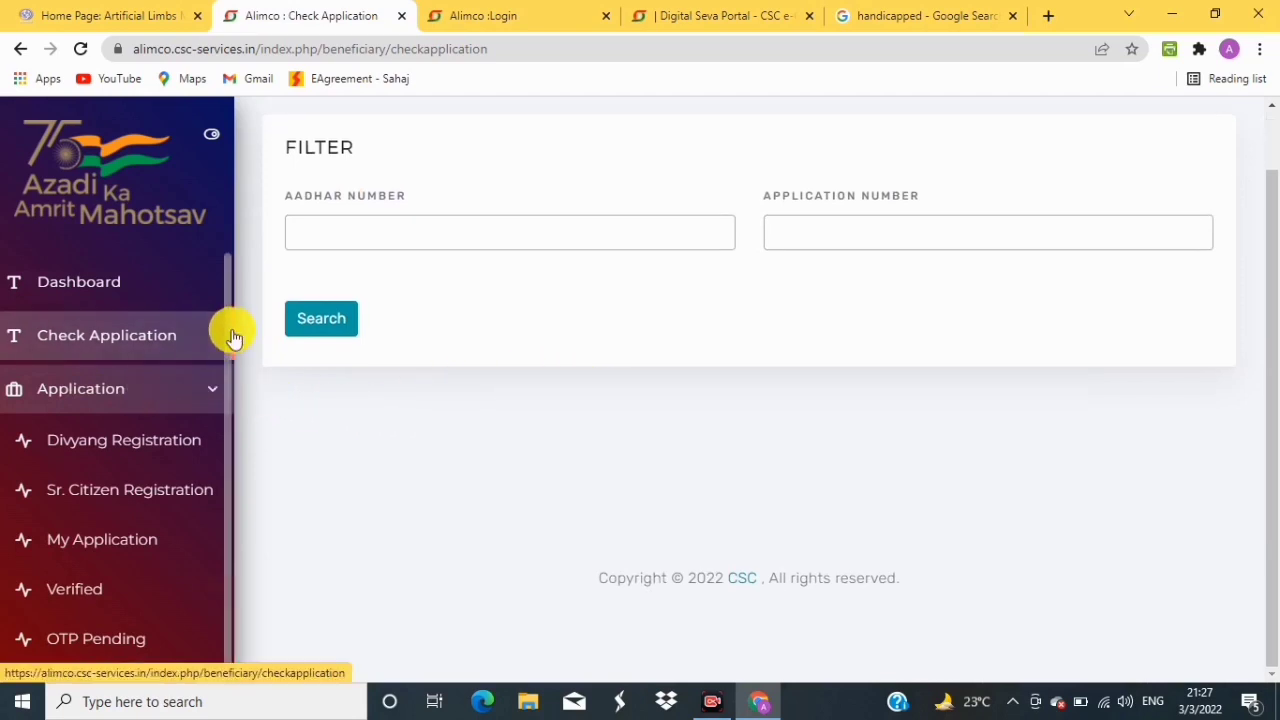
pyautogui.moveTo(233, 338); pyautogui.dragTo(229, 351)
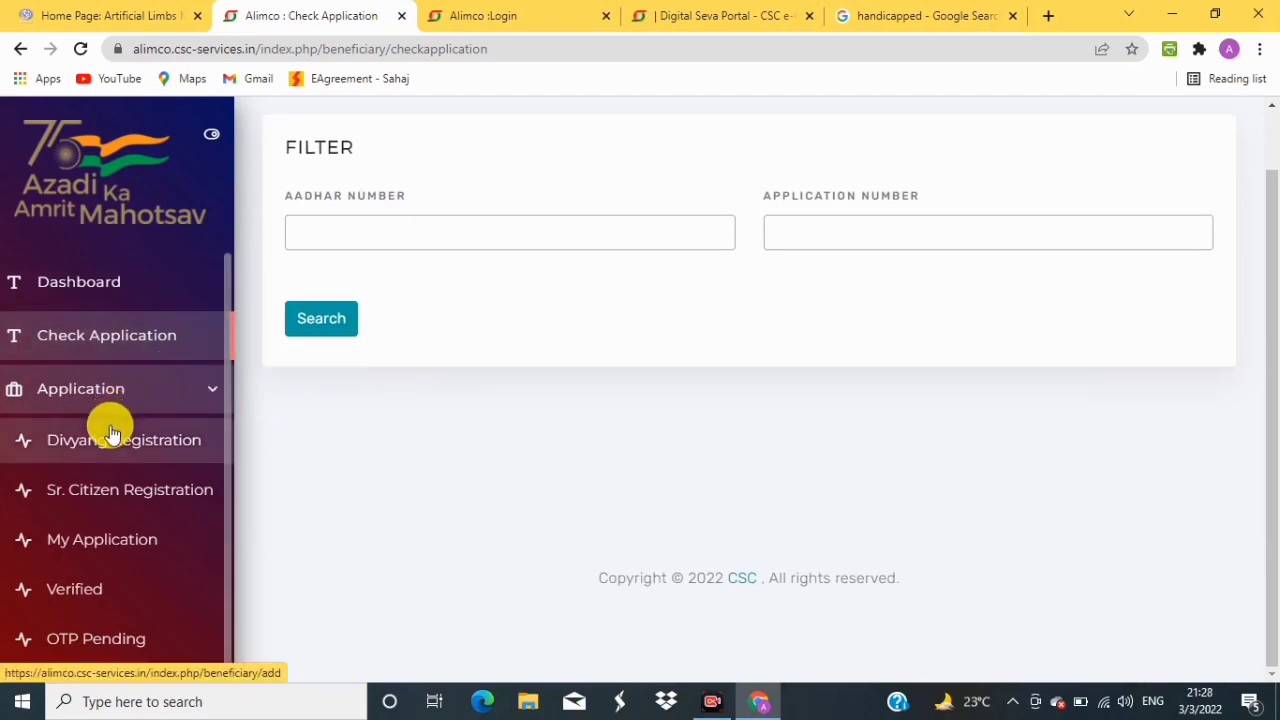
pyautogui.scroll(-1, 110, 432)
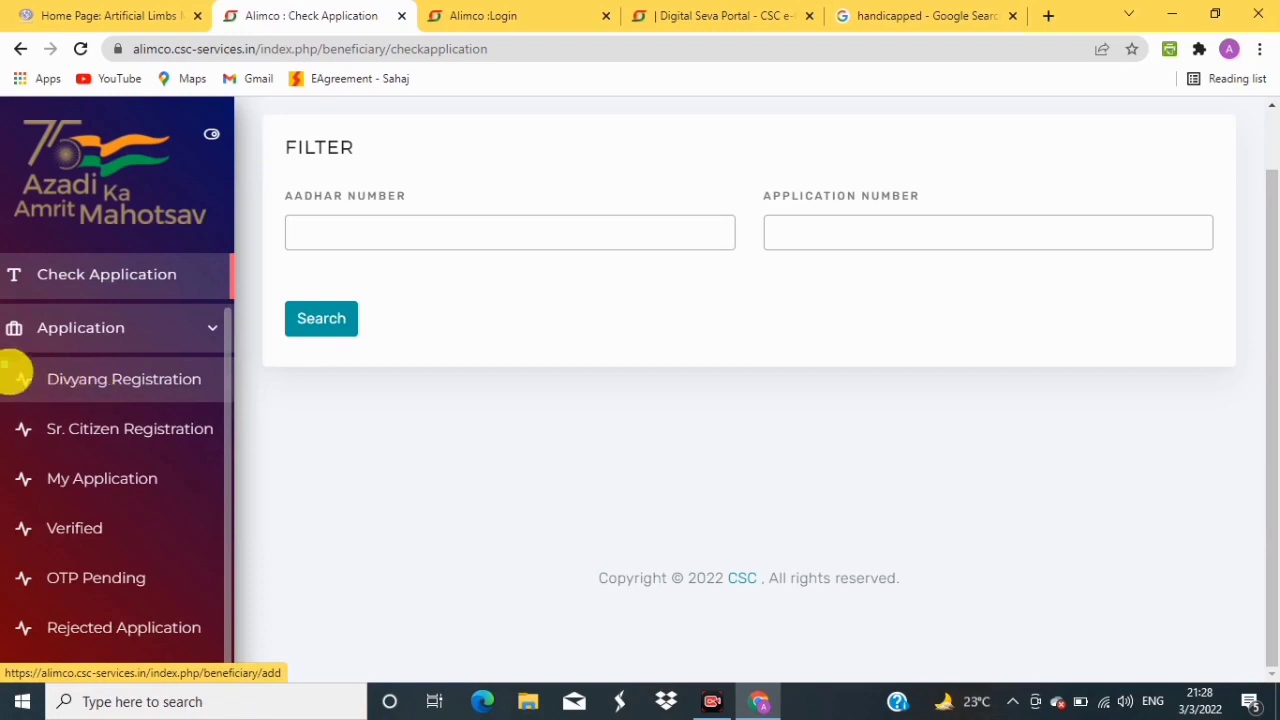
# - Examine the Divyang Registration, Sr. Citizen Registration, Verified and Rejected Application entries of the Application section
pyautogui.click(16, 378)
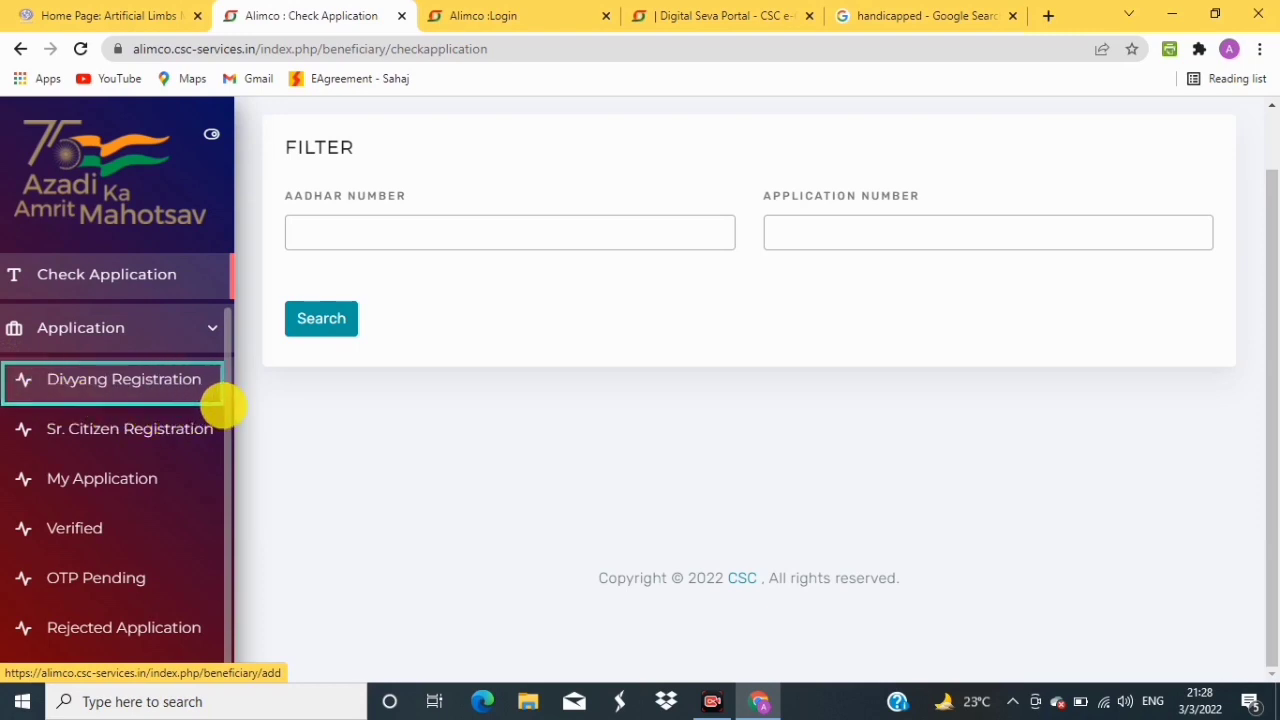
pyautogui.click(218, 400)
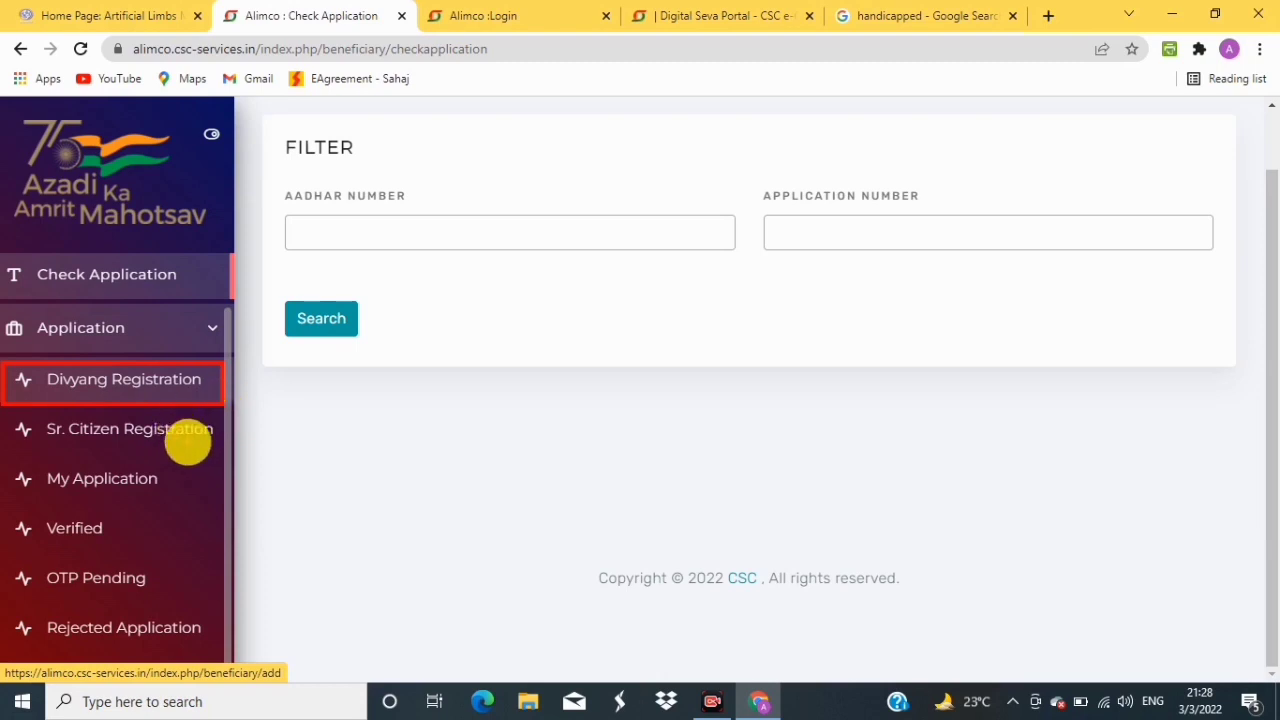
pyautogui.click(14, 428)
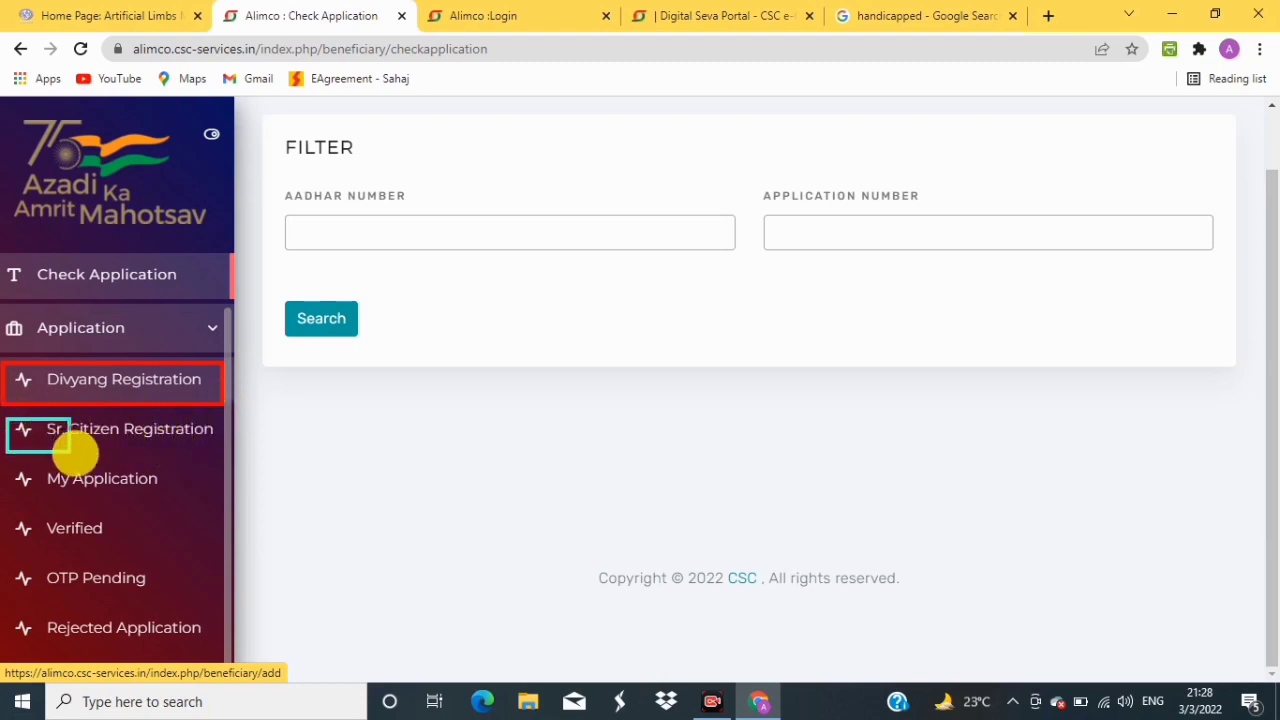
pyautogui.moveTo(75, 453); pyautogui.dragTo(224, 452)
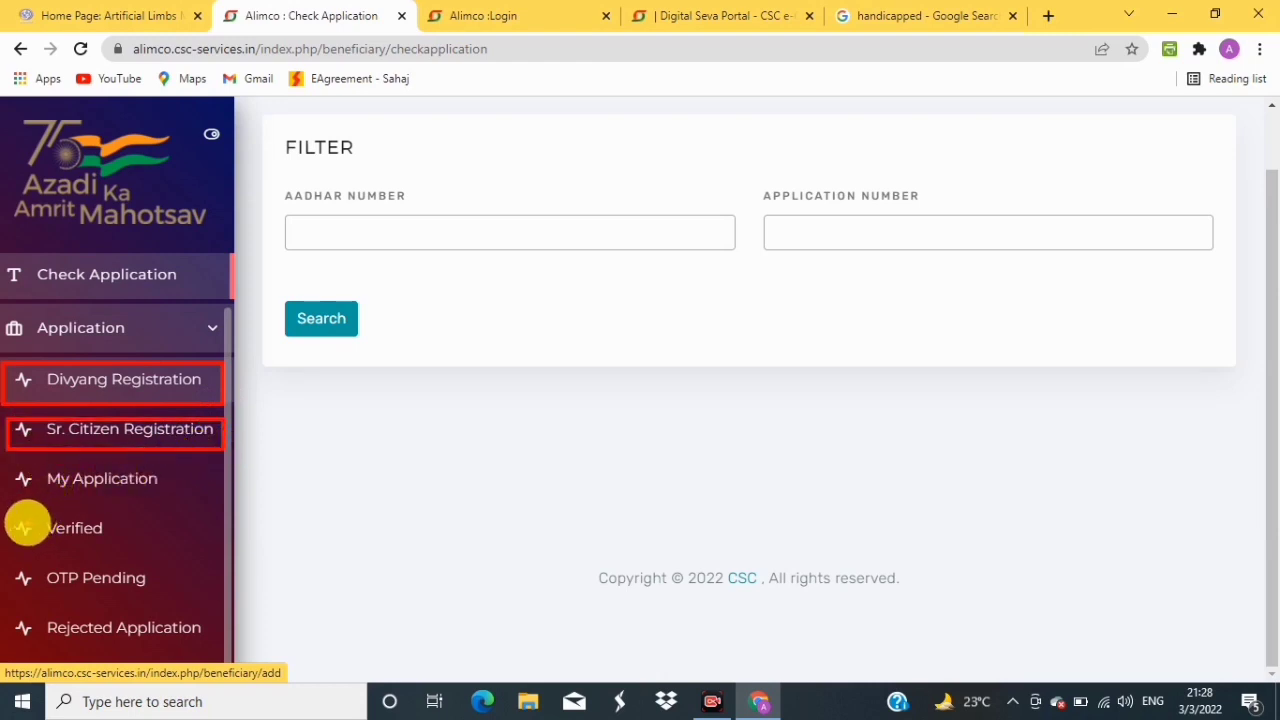
pyautogui.moveTo(8, 502)
pyautogui.mouseDown()
pyautogui.moveTo(51, 543)
pyautogui.moveTo(141, 551)
pyautogui.mouseUp()
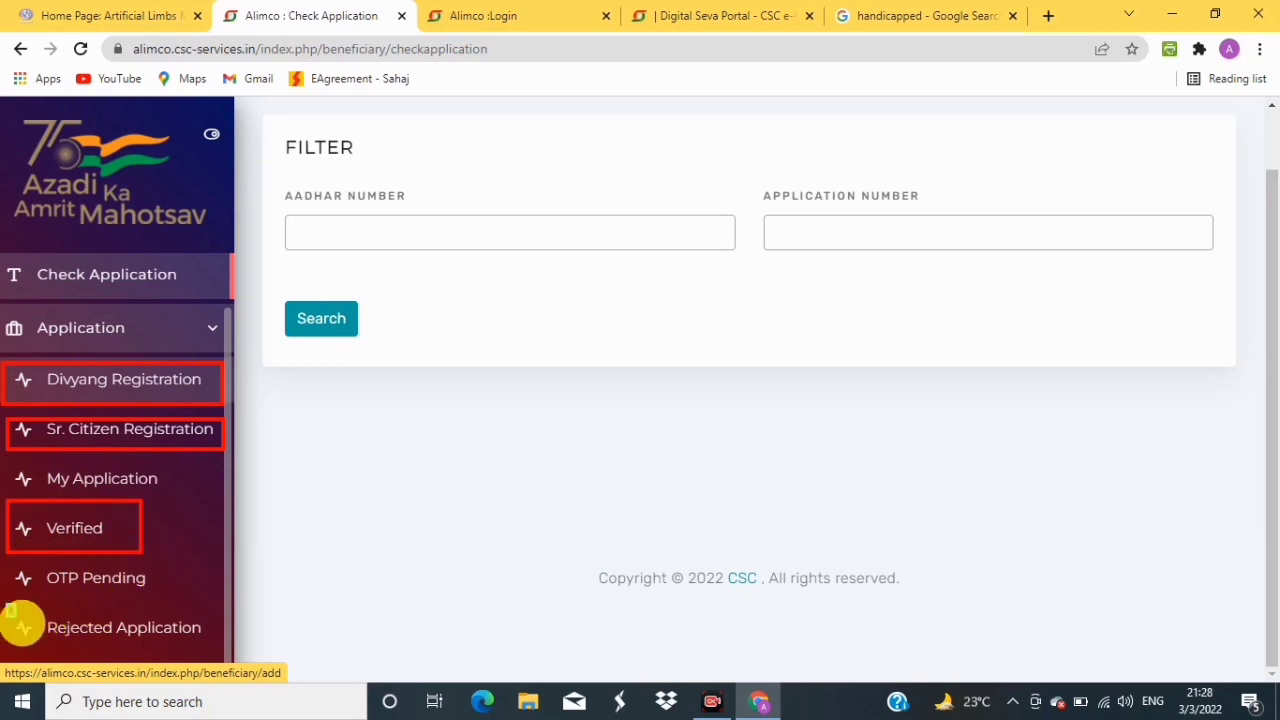
pyautogui.moveTo(8, 605)
pyautogui.mouseDown()
pyautogui.moveTo(143, 646)
pyautogui.moveTo(206, 649)
pyautogui.mouseUp()
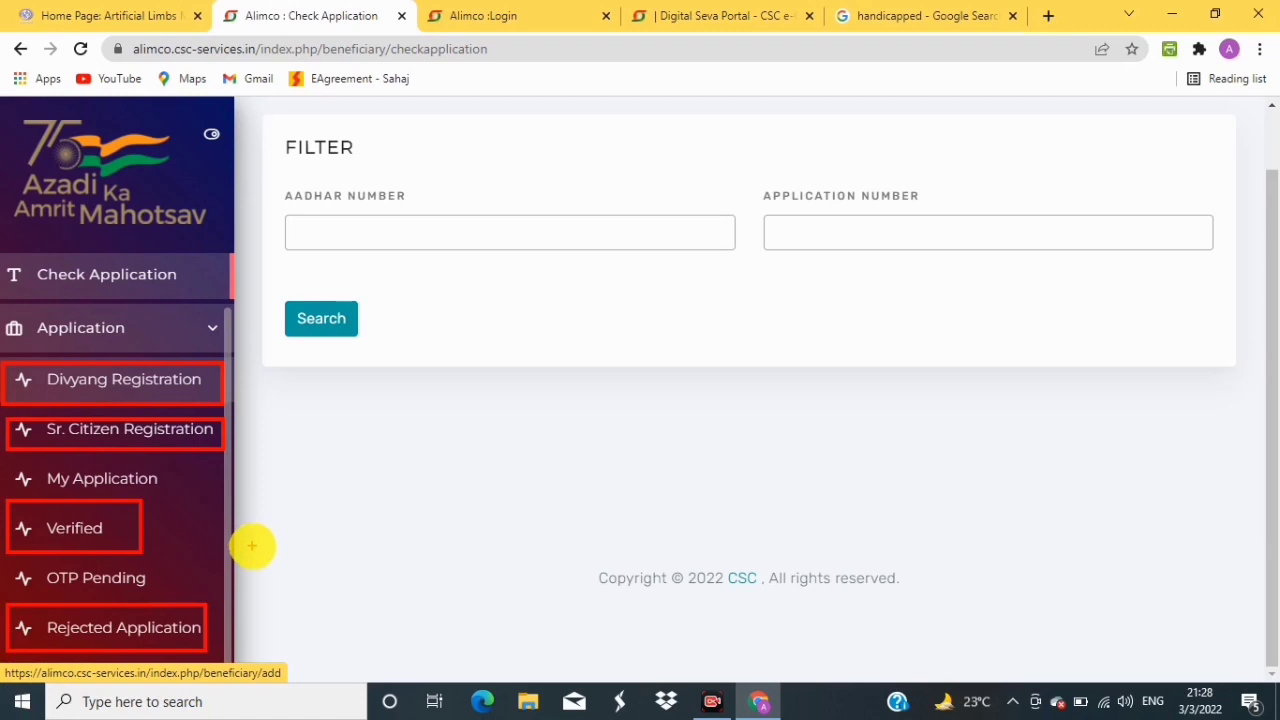
pyautogui.click(277, 461)
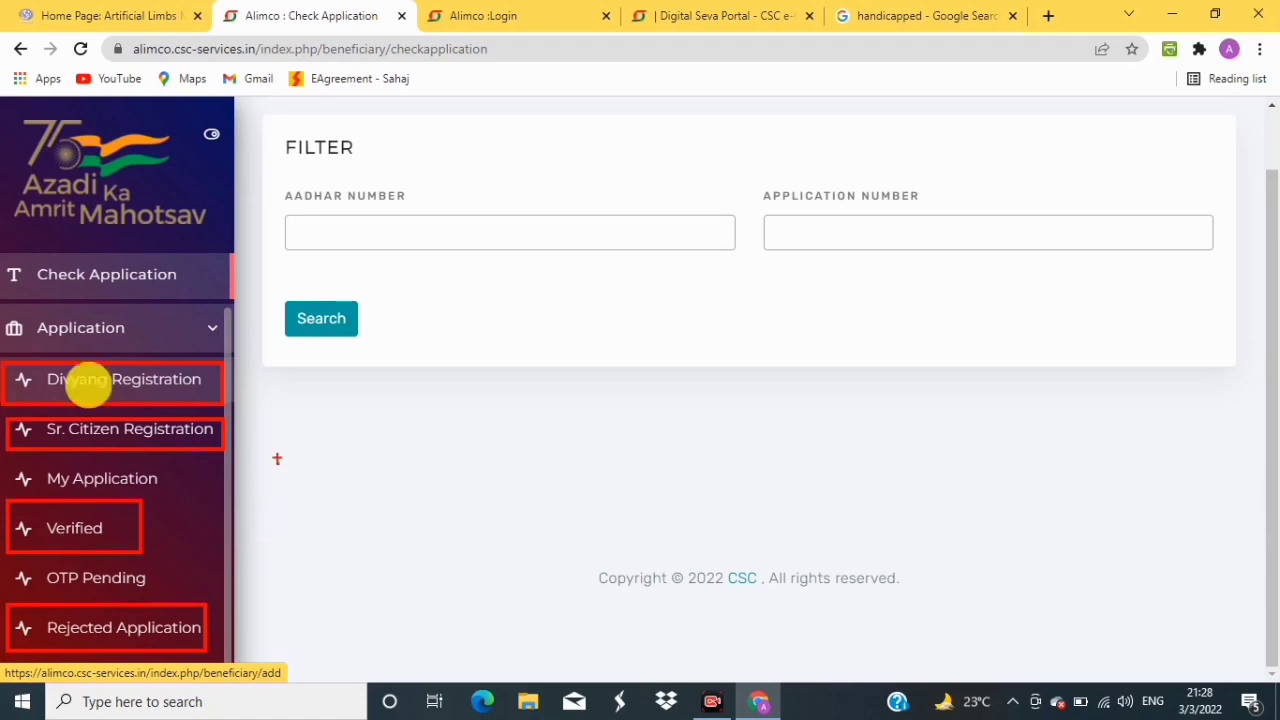
pyautogui.rightClick(88, 385)
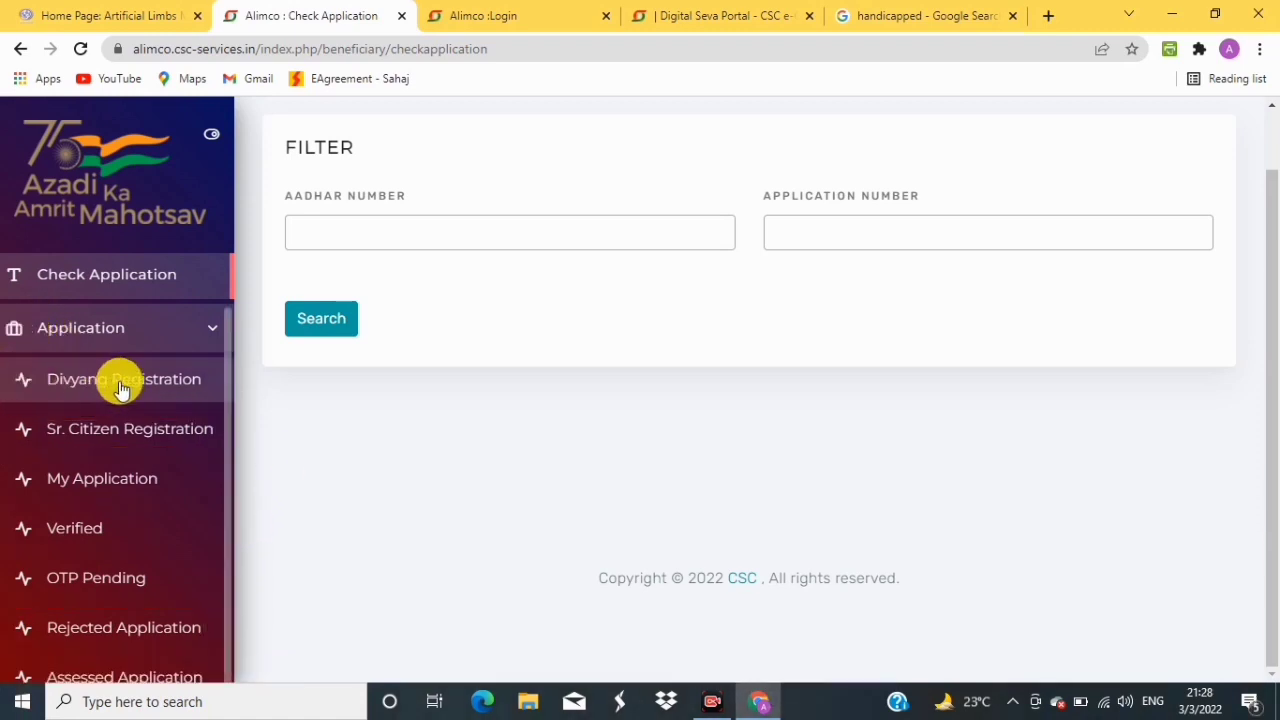
# - Open the Divyang Registration form and review its Aadhar number verification field
pyautogui.click(120, 386)
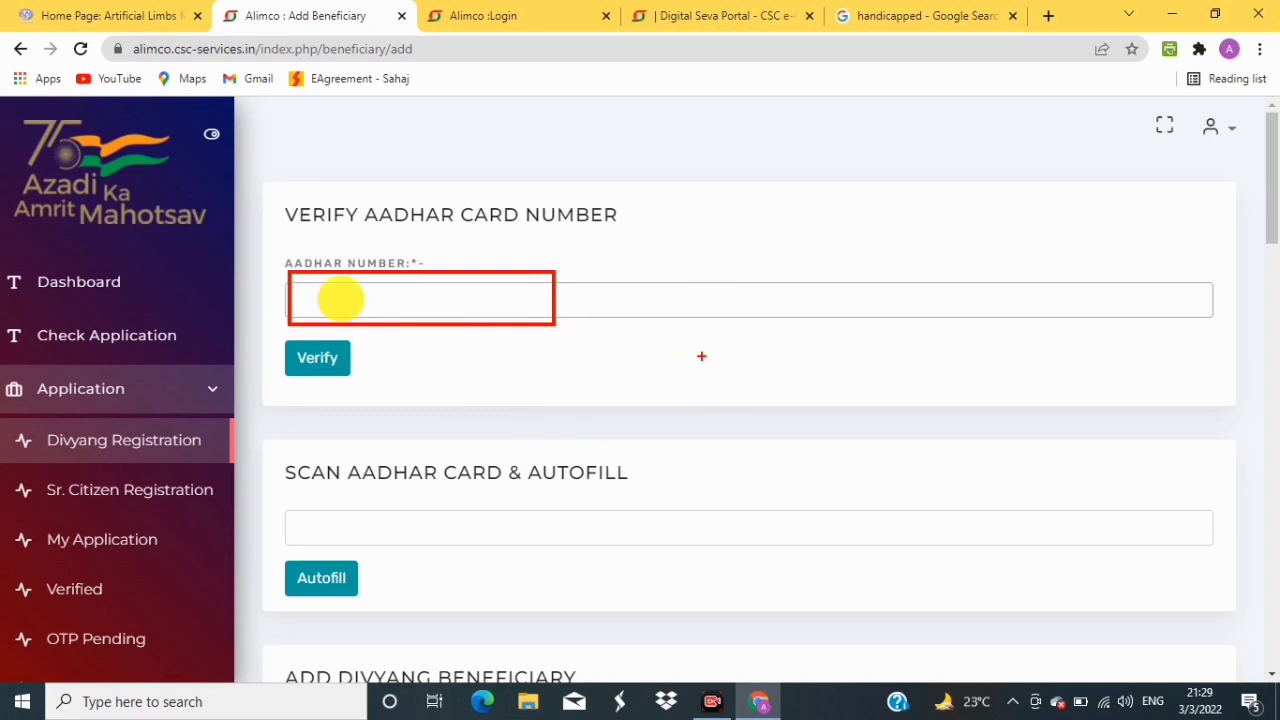
pyautogui.click(341, 298)
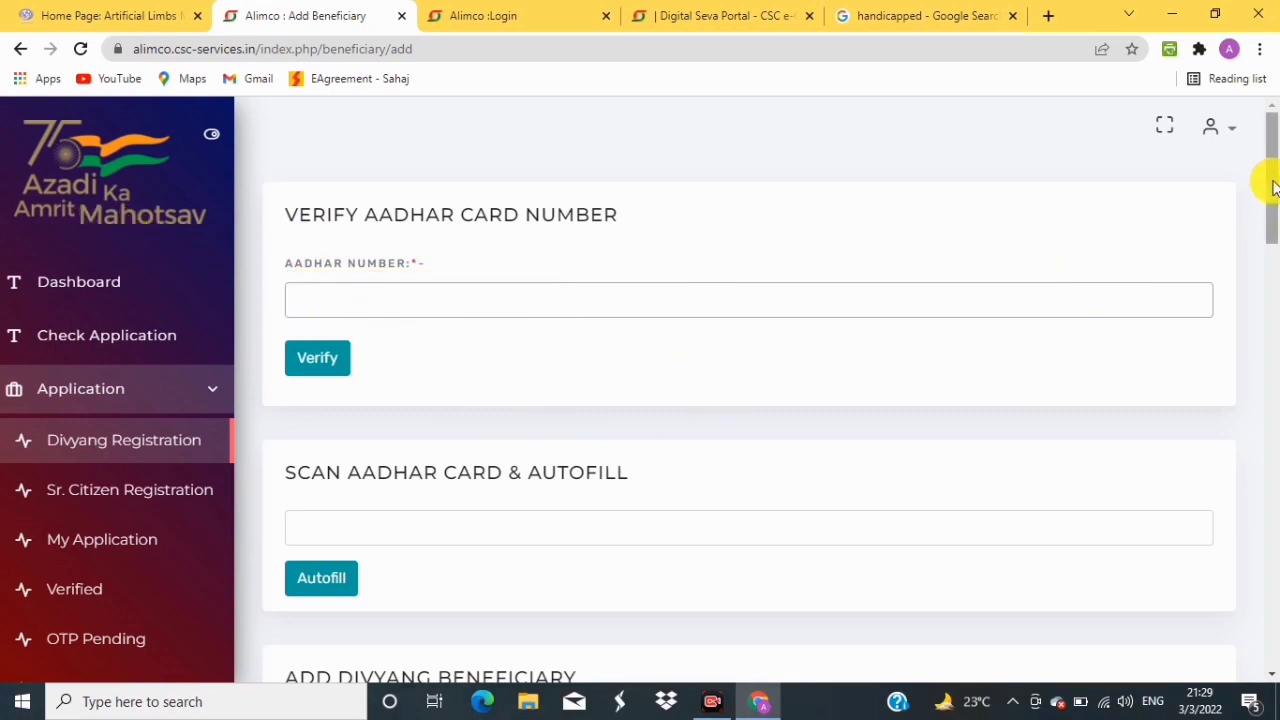
# - Review the beneficiary name, age, gender, father/husband name and address fields of the Add Divyang Beneficiary form
pyautogui.moveTo(1272, 187); pyautogui.dragTo(1274, 310)
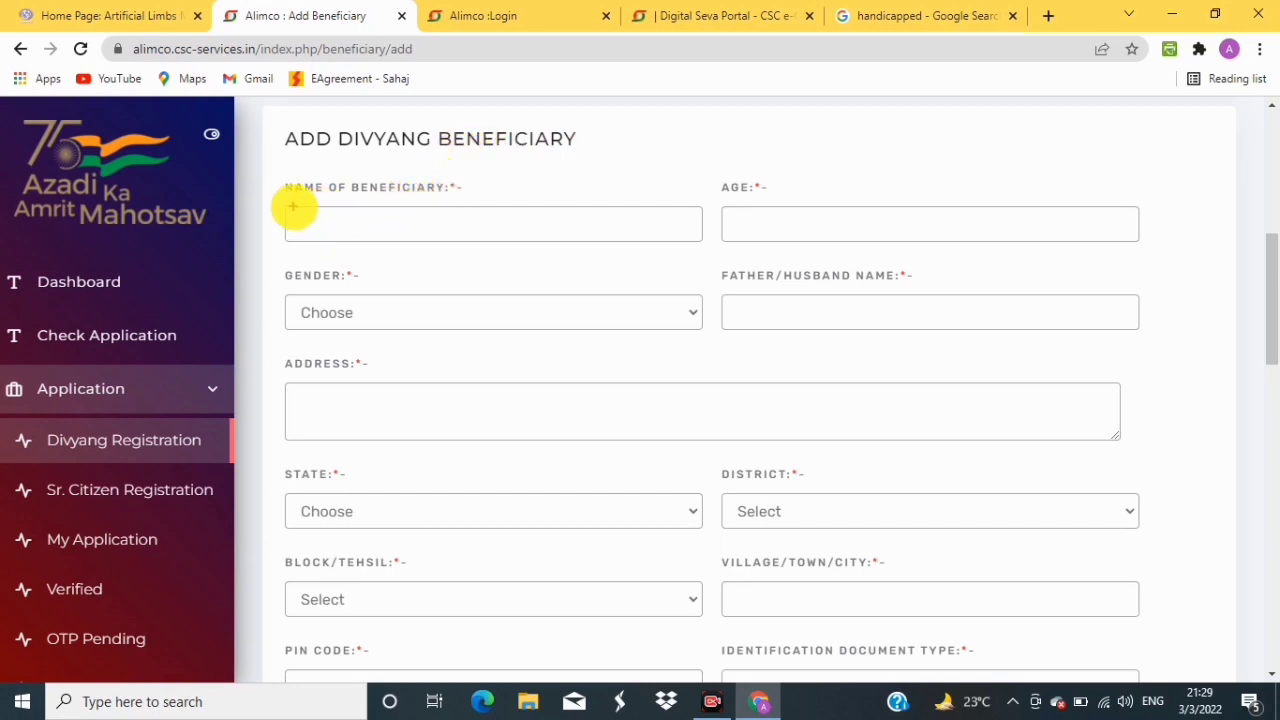
pyautogui.moveTo(287, 203); pyautogui.dragTo(506, 247)
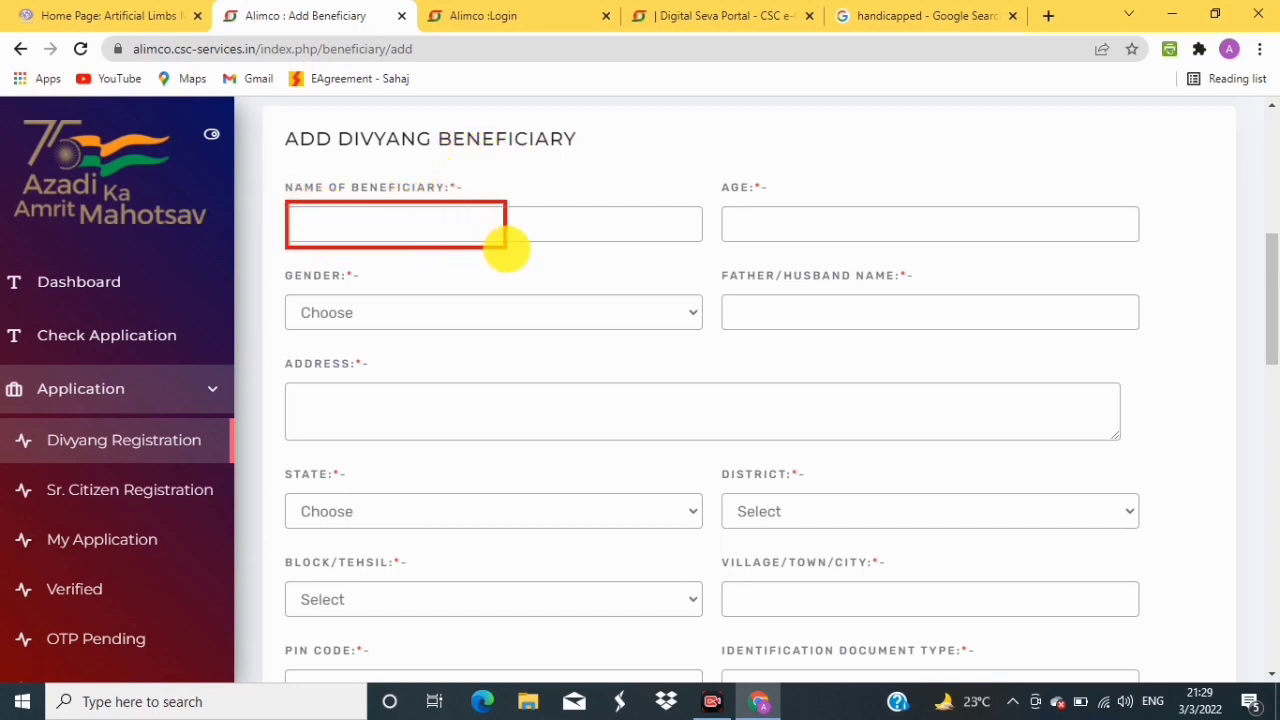
pyautogui.moveTo(725, 206); pyautogui.dragTo(910, 242)
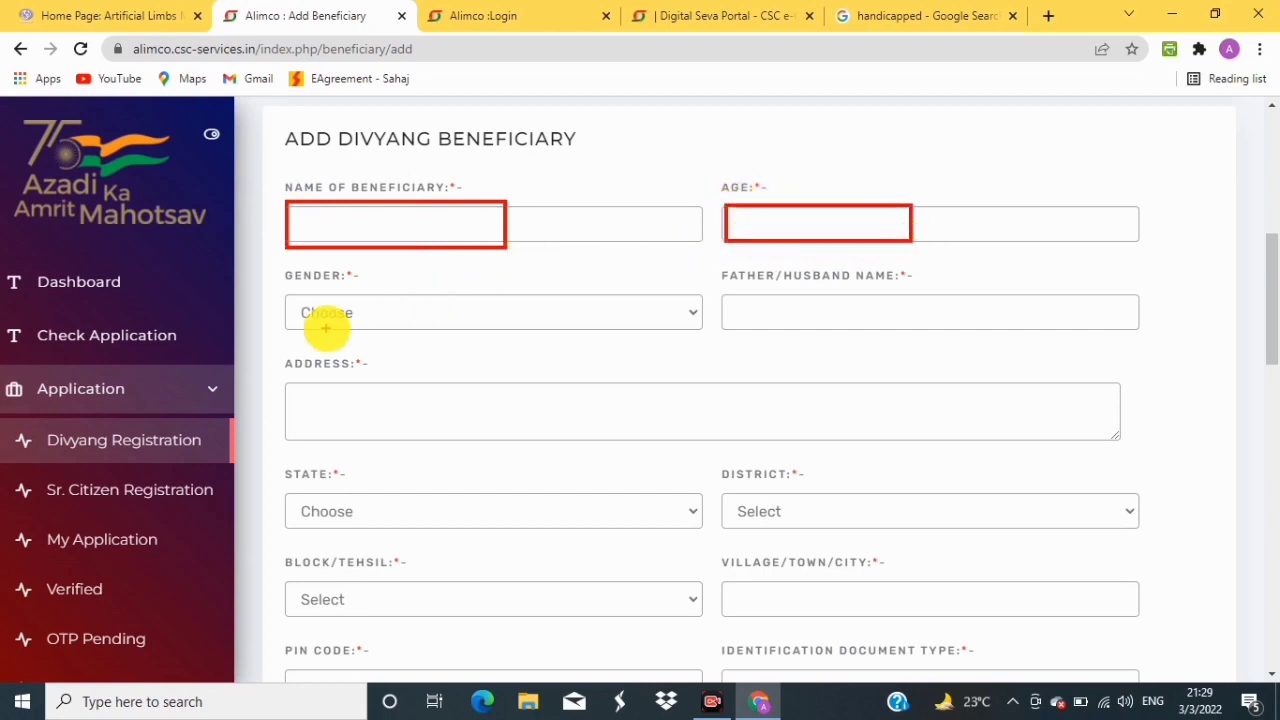
pyautogui.moveTo(284, 291)
pyautogui.mouseDown()
pyautogui.moveTo(306, 331)
pyautogui.moveTo(451, 325)
pyautogui.mouseUp()
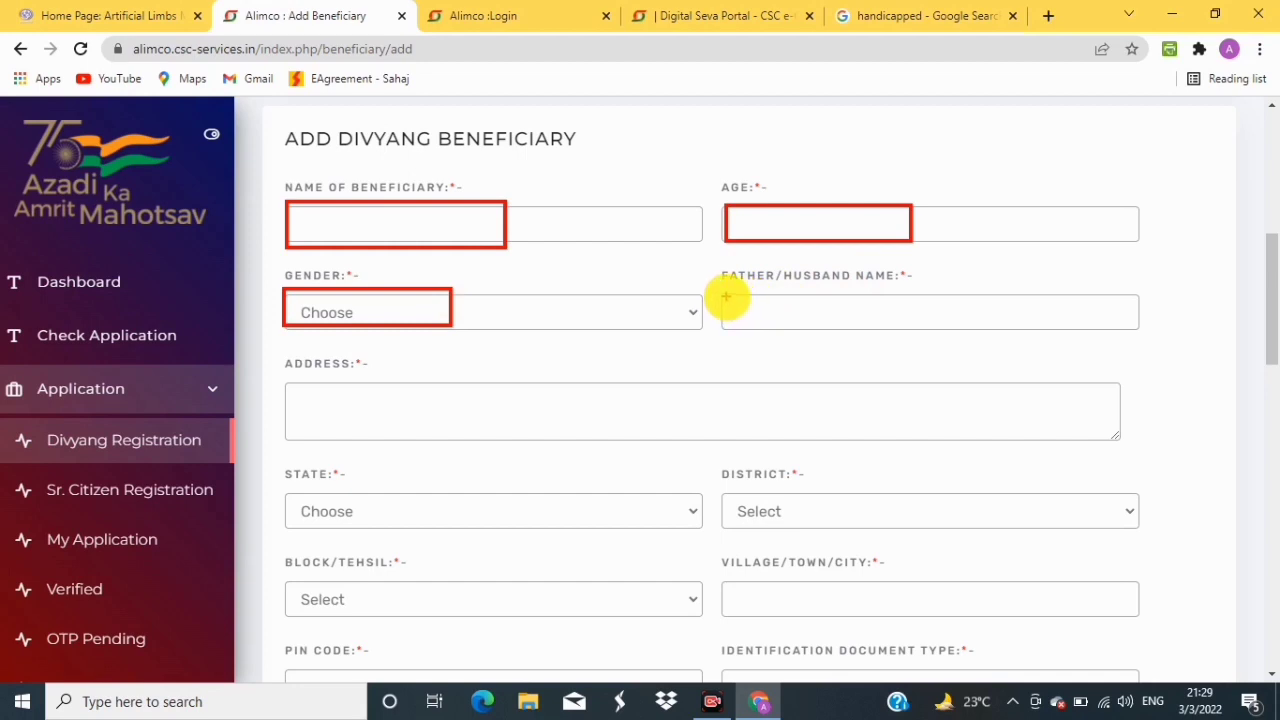
pyautogui.moveTo(726, 296)
pyautogui.mouseDown()
pyautogui.moveTo(768, 328)
pyautogui.moveTo(893, 326)
pyautogui.mouseUp()
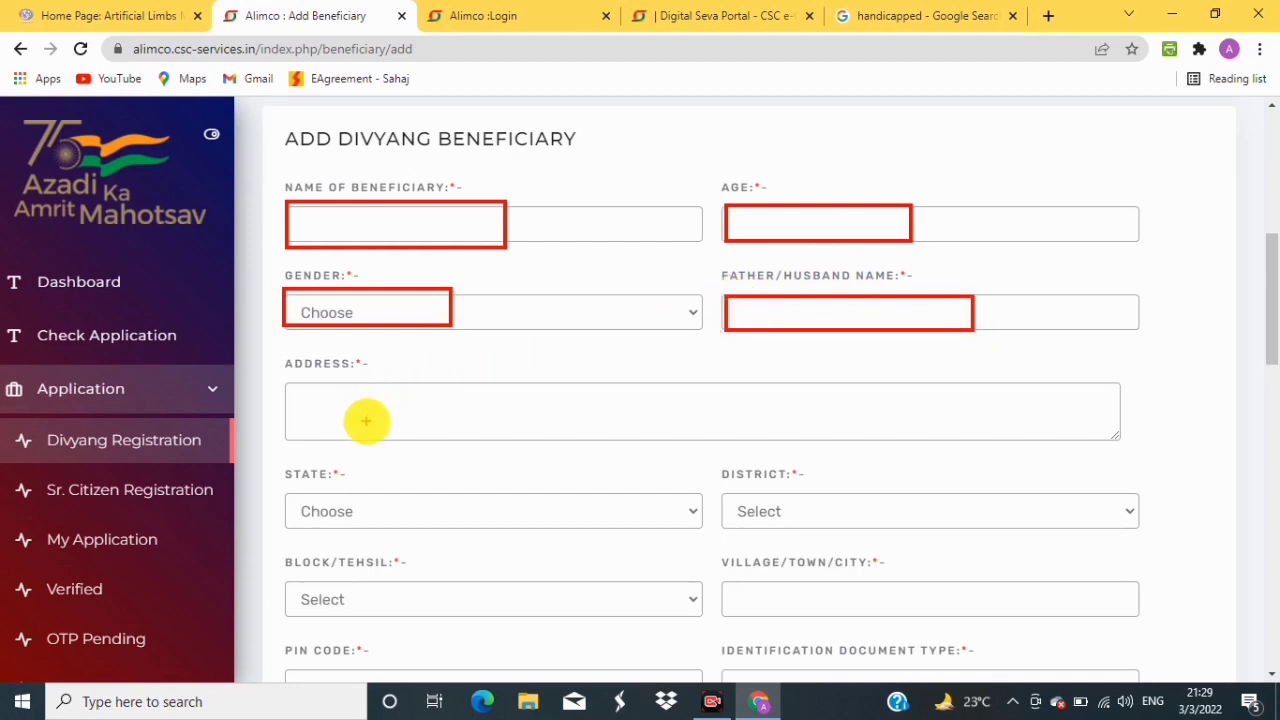
pyautogui.moveTo(288, 378)
pyautogui.mouseDown()
pyautogui.moveTo(300, 400)
pyautogui.moveTo(371, 437)
pyautogui.moveTo(1084, 437)
pyautogui.mouseUp()
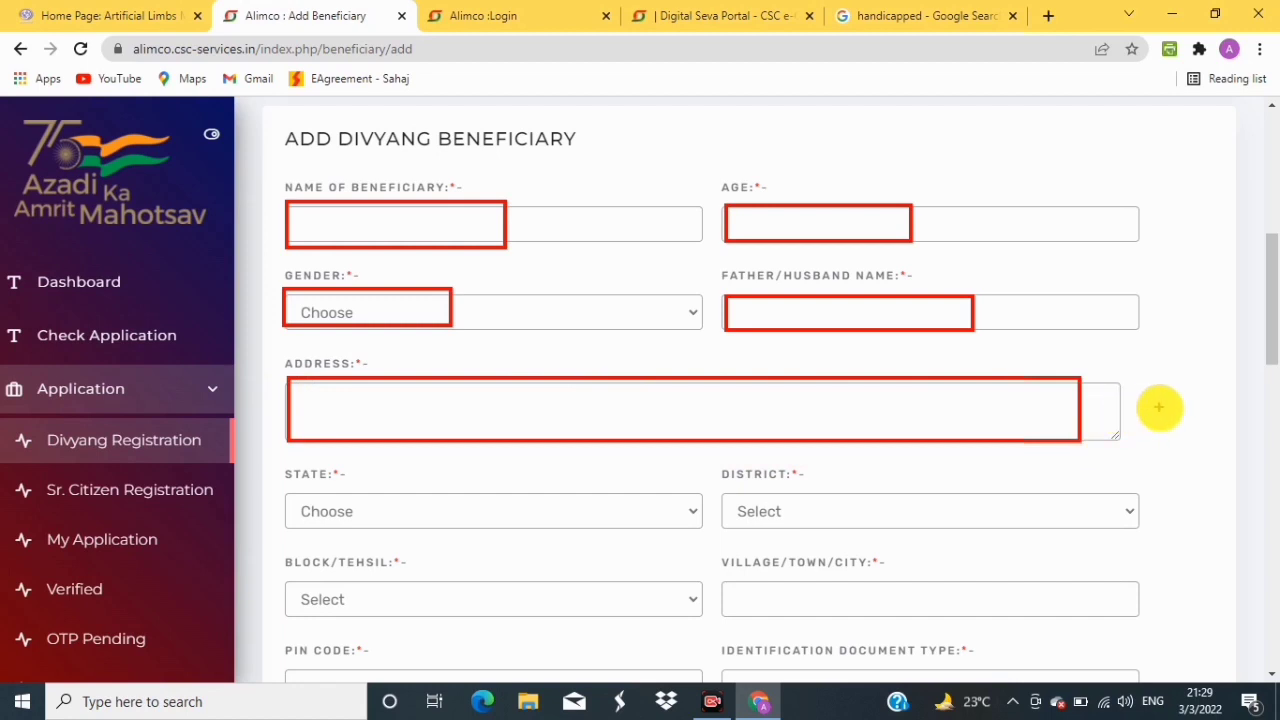
pyautogui.rightClick(629, 143)
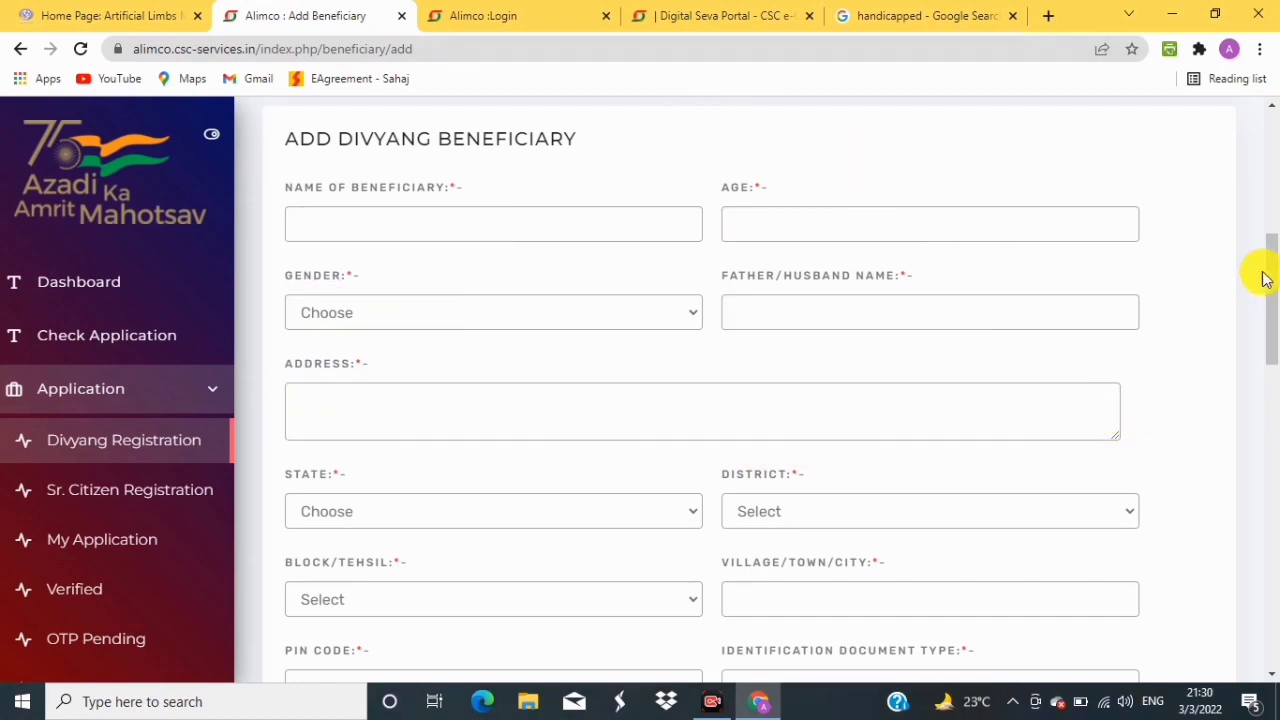
# - Set the beneficiary's state to WEST BENGAL in the Add Divyang Beneficiary form
pyautogui.moveTo(1264, 274); pyautogui.dragTo(1272, 358)
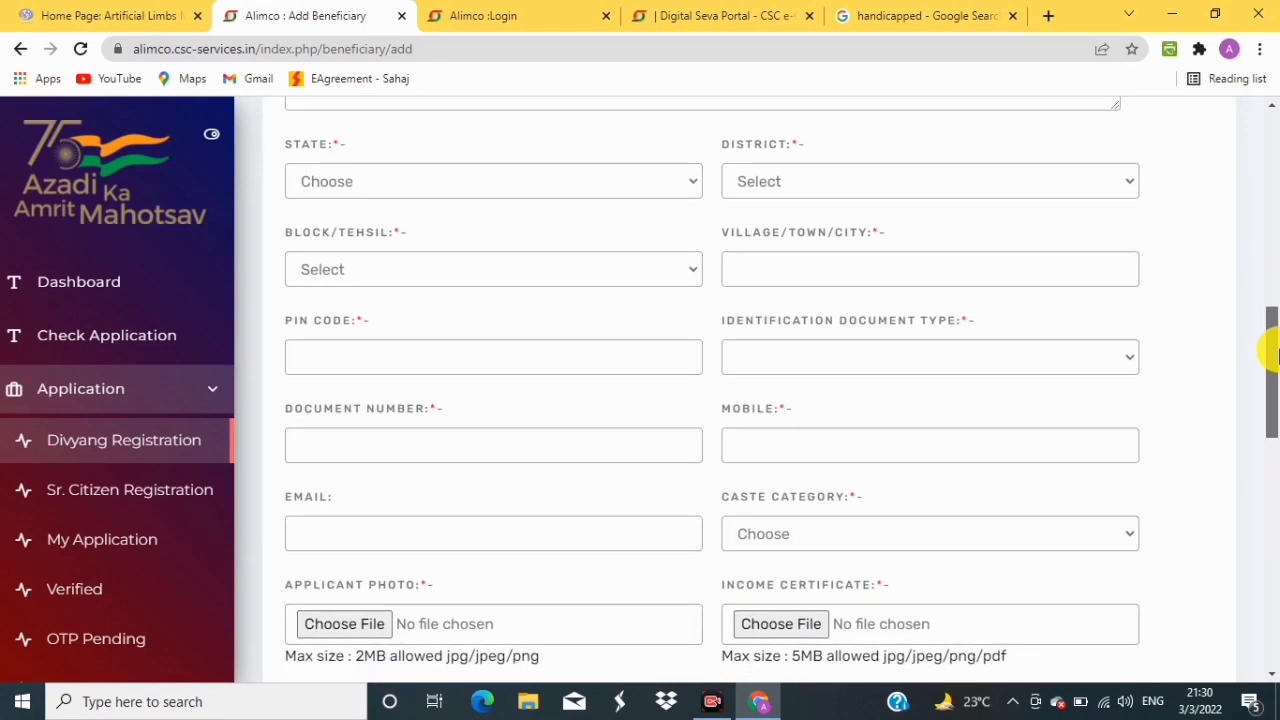
pyautogui.click(443, 181)
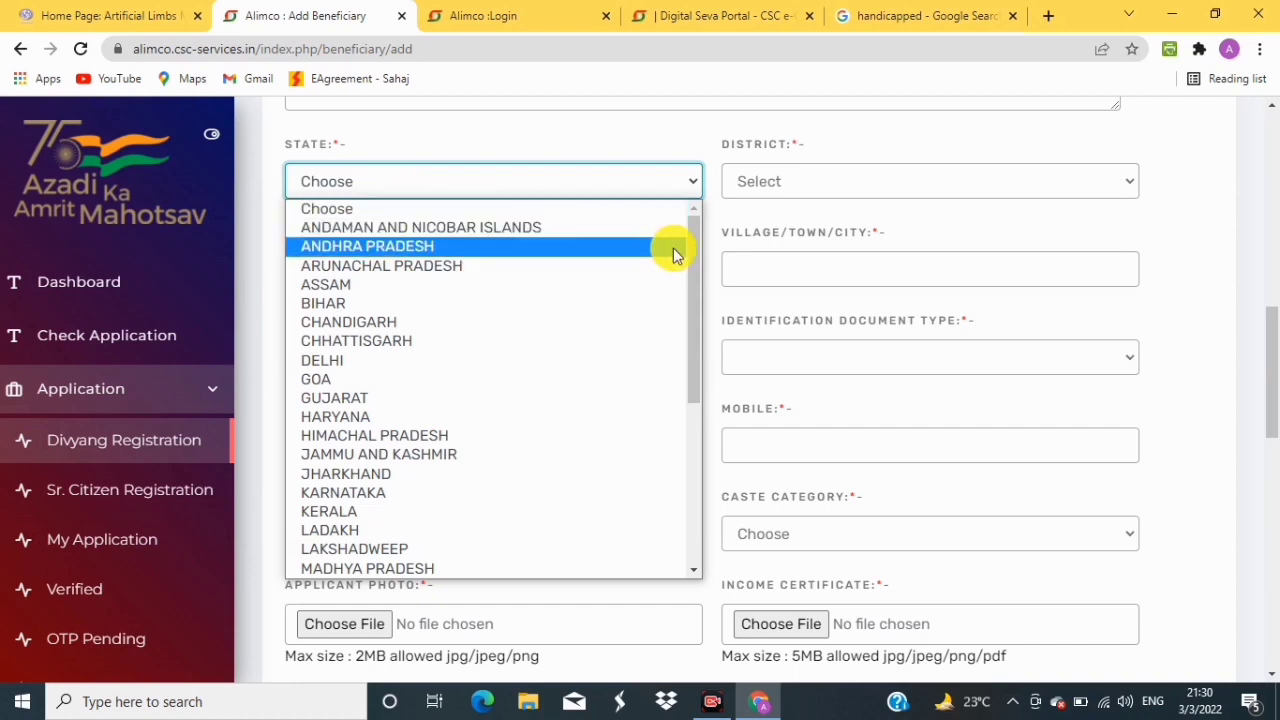
pyautogui.moveTo(692, 246); pyautogui.dragTo(697, 429)
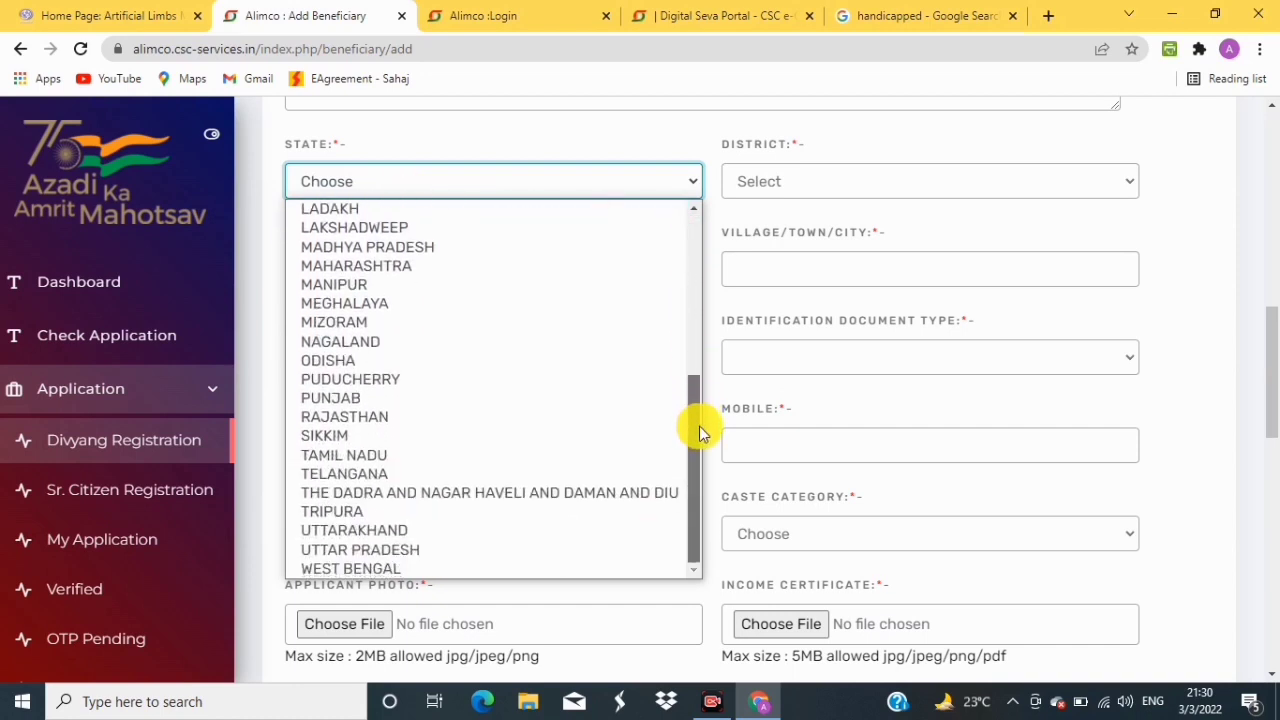
pyautogui.click(395, 569)
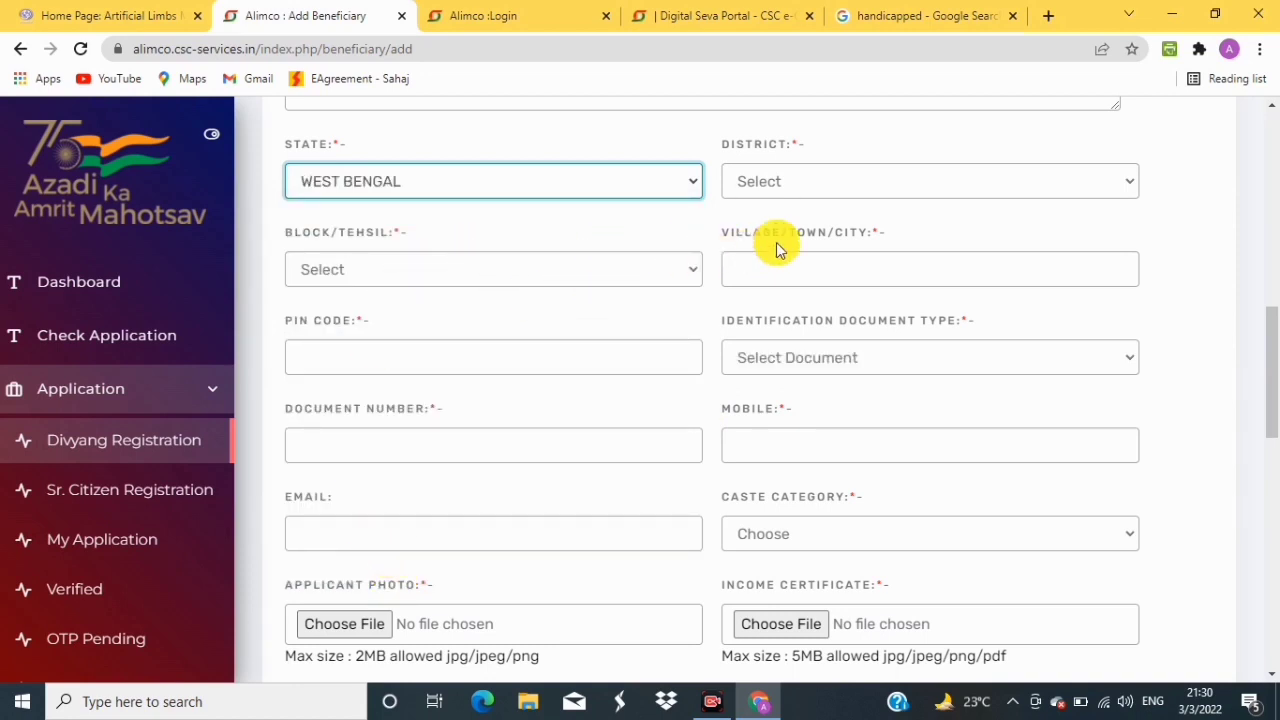
# - Set the beneficiary's district to MALDAH and the block/tehsil to GAZOLE
pyautogui.click(815, 185)
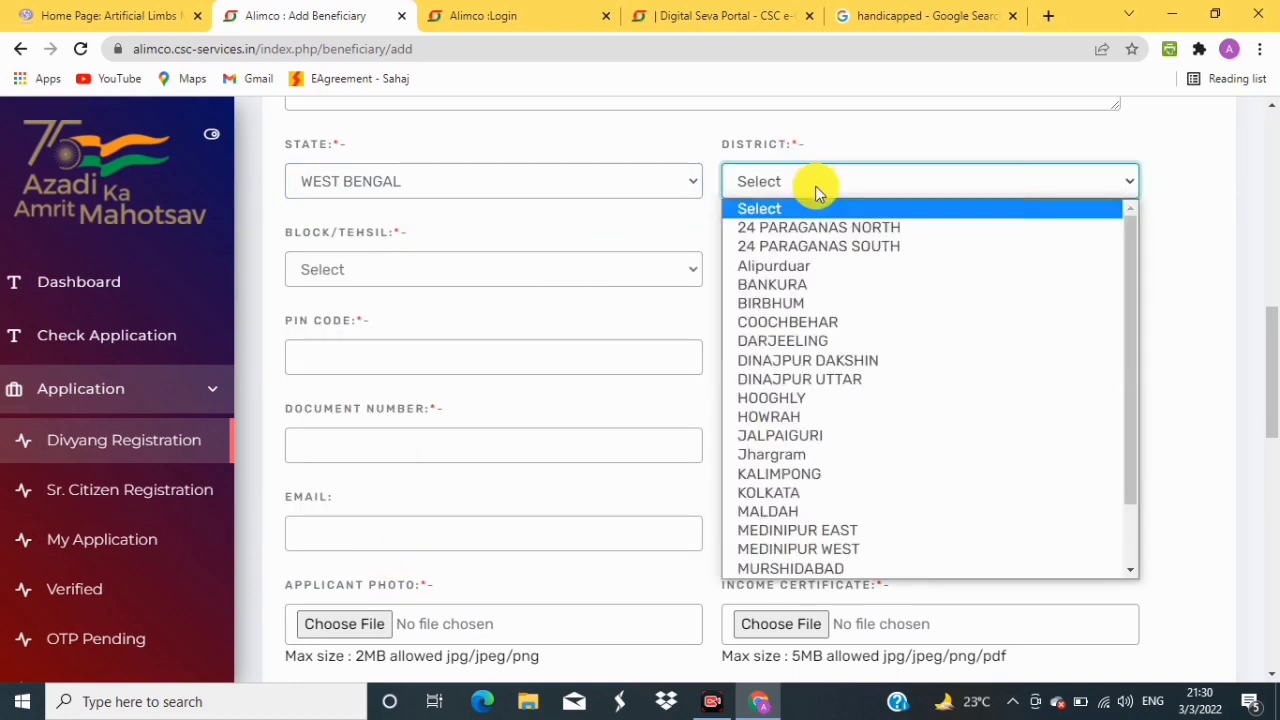
pyautogui.scroll(-2, 785, 570)
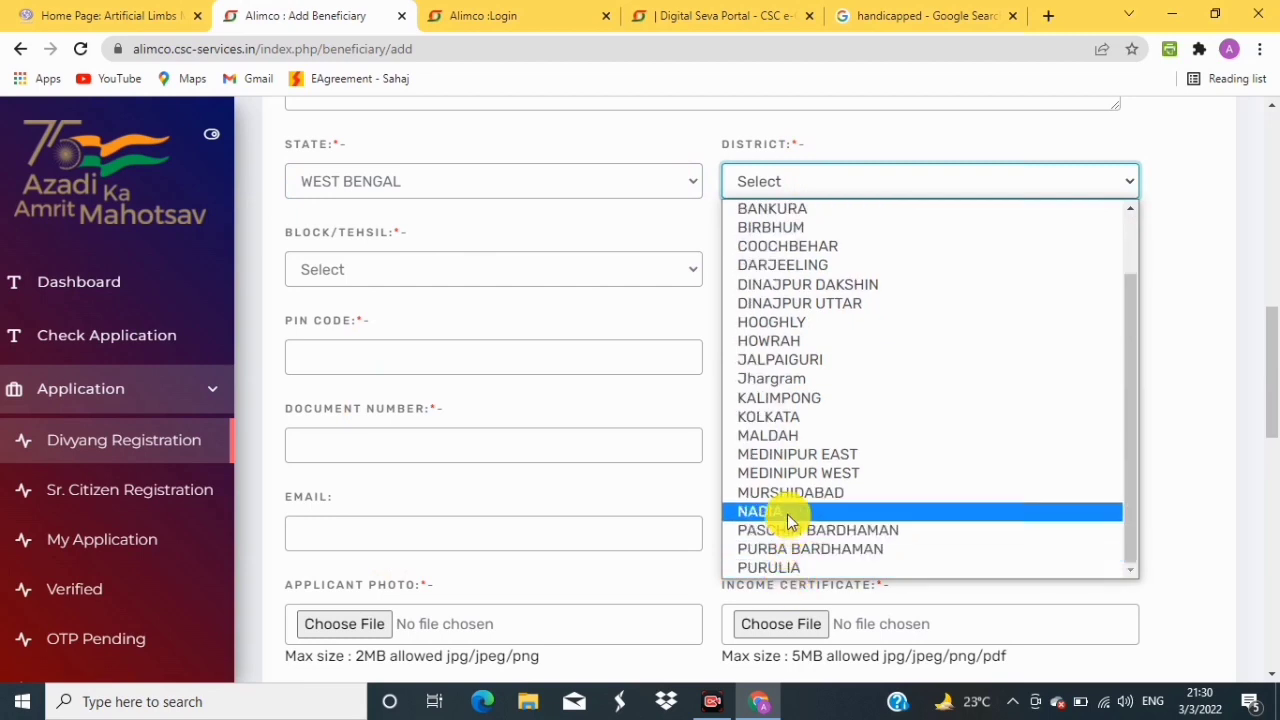
pyautogui.click(773, 435)
pyautogui.click(416, 266)
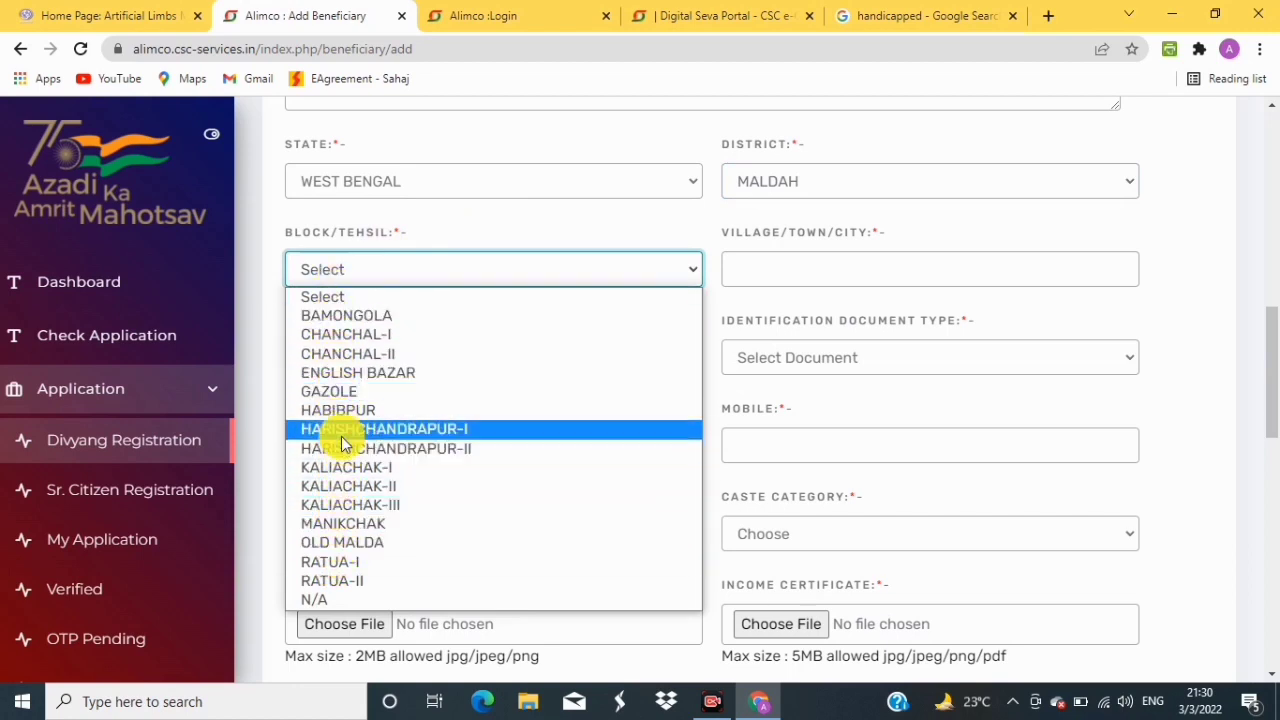
pyautogui.click(330, 391)
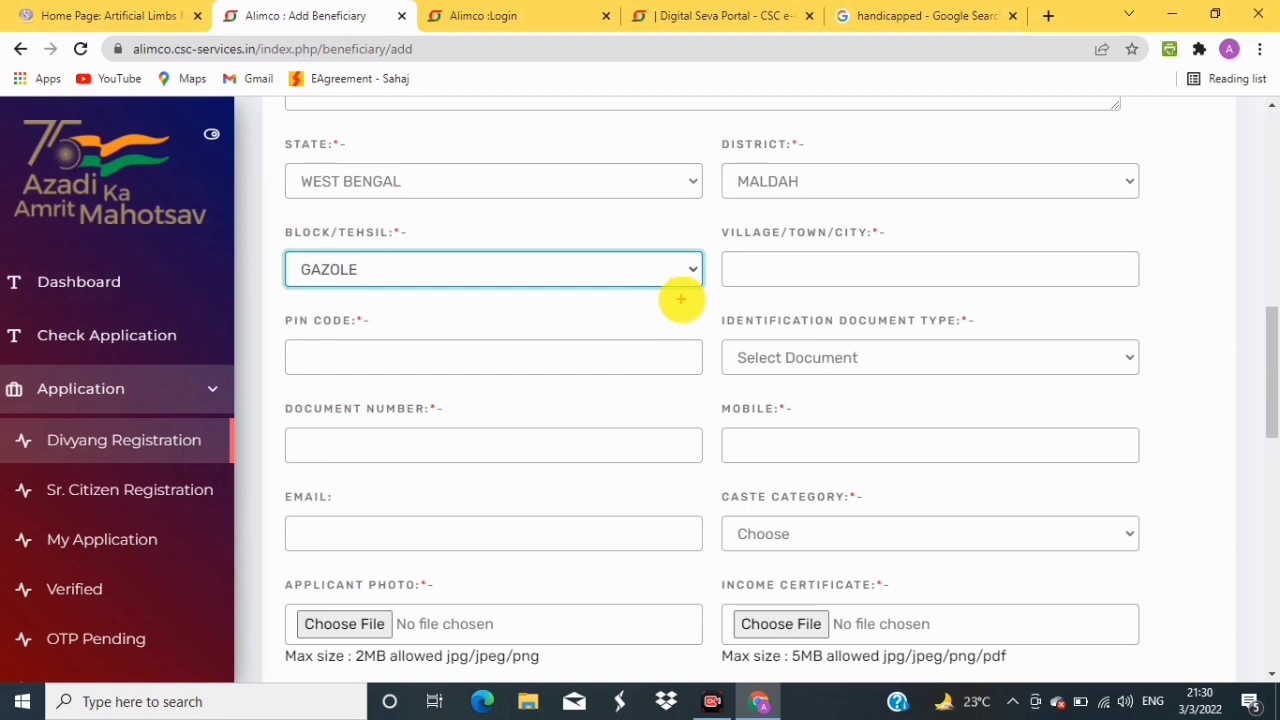
# - Review the village/town/city and PIN code fields, and set the identification document type to Aadhar Card
pyautogui.moveTo(726, 250)
pyautogui.mouseDown()
pyautogui.moveTo(734, 269)
pyautogui.moveTo(803, 286)
pyautogui.moveTo(954, 286)
pyautogui.mouseUp()
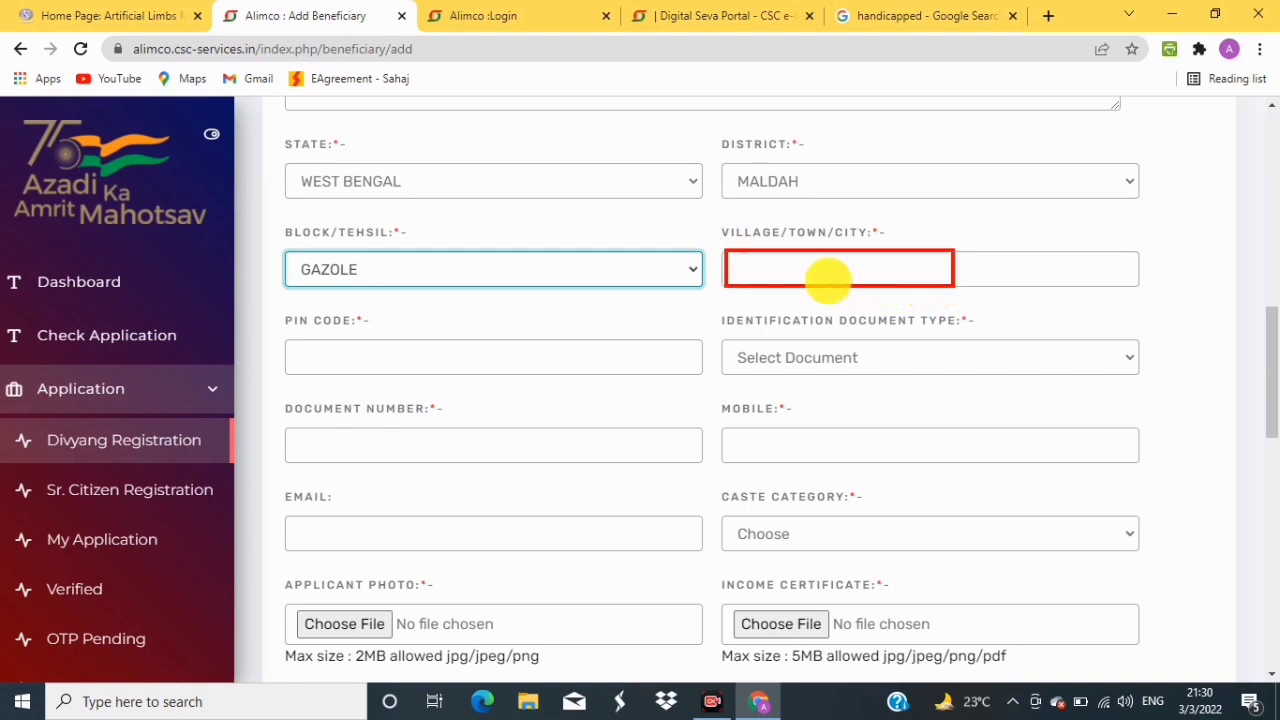
pyautogui.moveTo(290, 338)
pyautogui.mouseDown()
pyautogui.moveTo(314, 373)
pyautogui.moveTo(443, 375)
pyautogui.mouseUp()
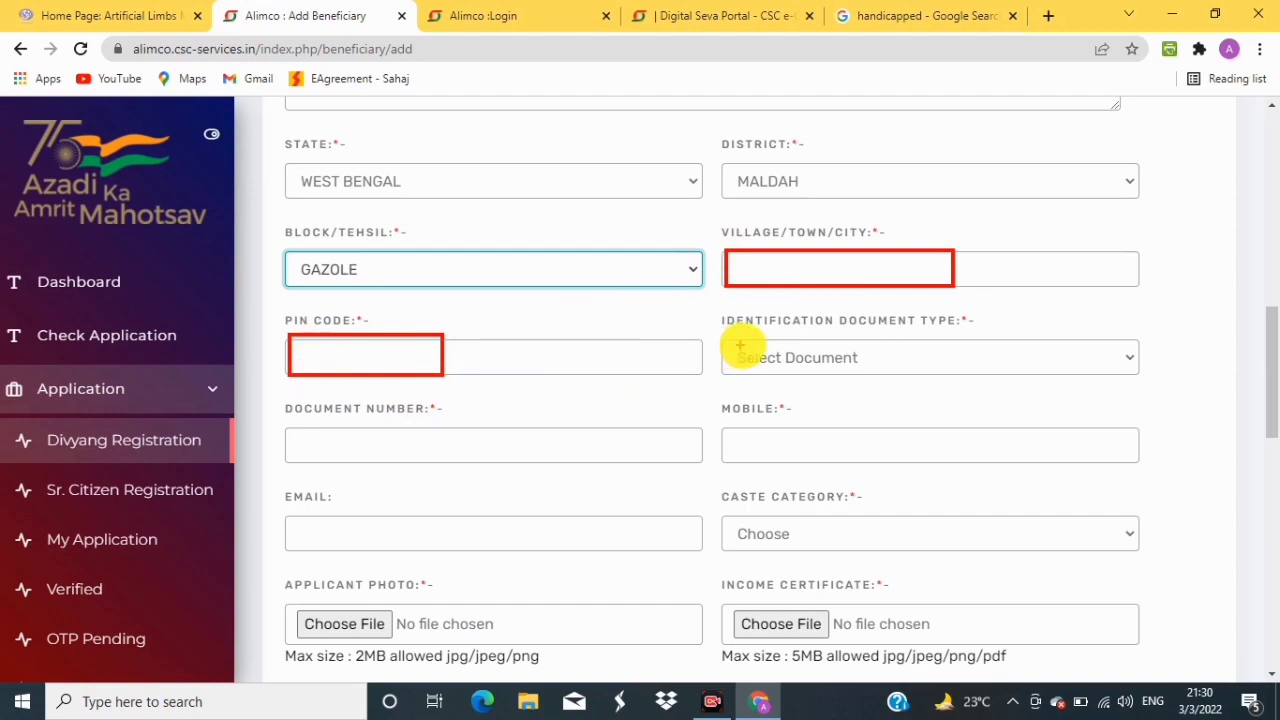
pyautogui.moveTo(720, 338)
pyautogui.mouseDown()
pyautogui.moveTo(771, 371)
pyautogui.moveTo(1040, 378)
pyautogui.mouseUp()
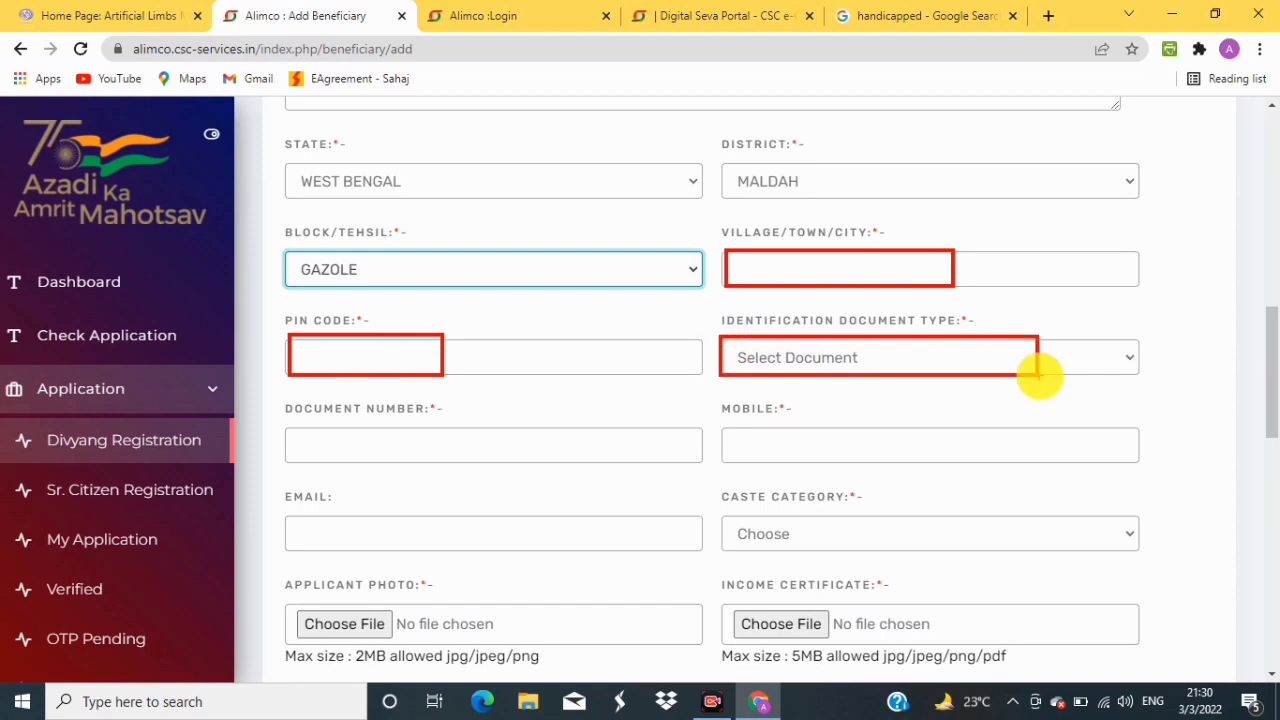
pyautogui.press('Escape')
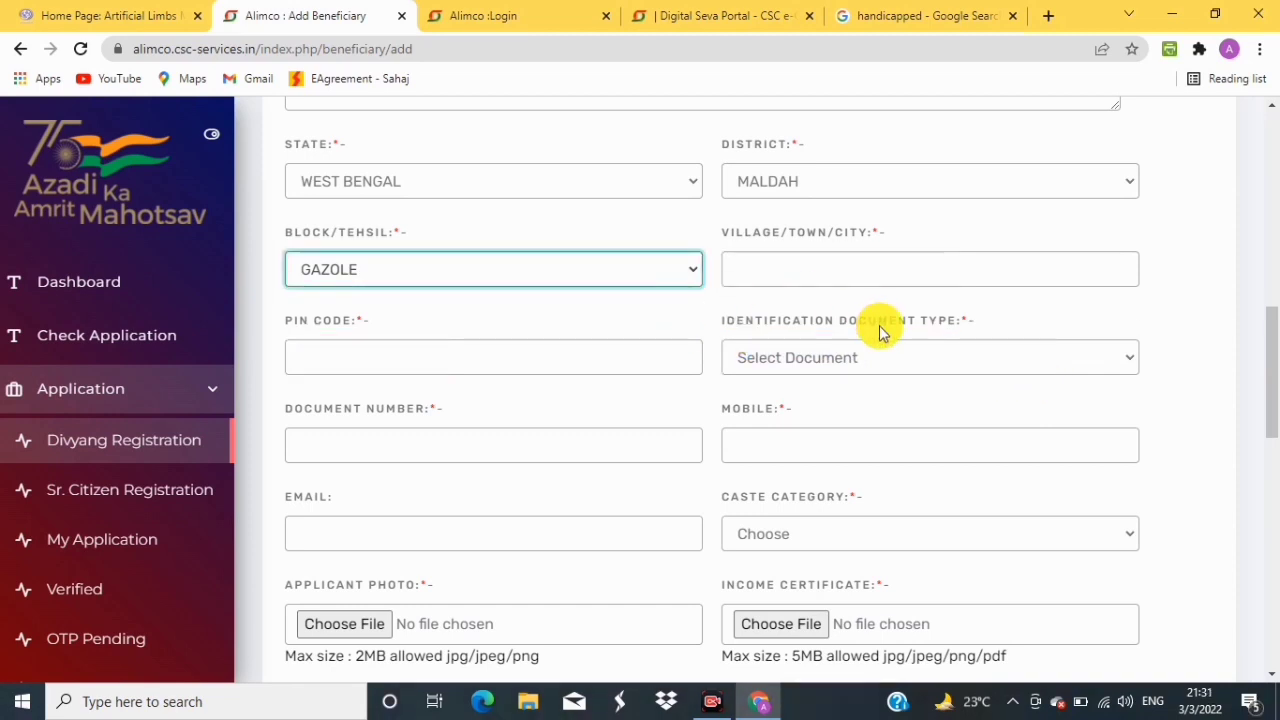
pyautogui.click(808, 357)
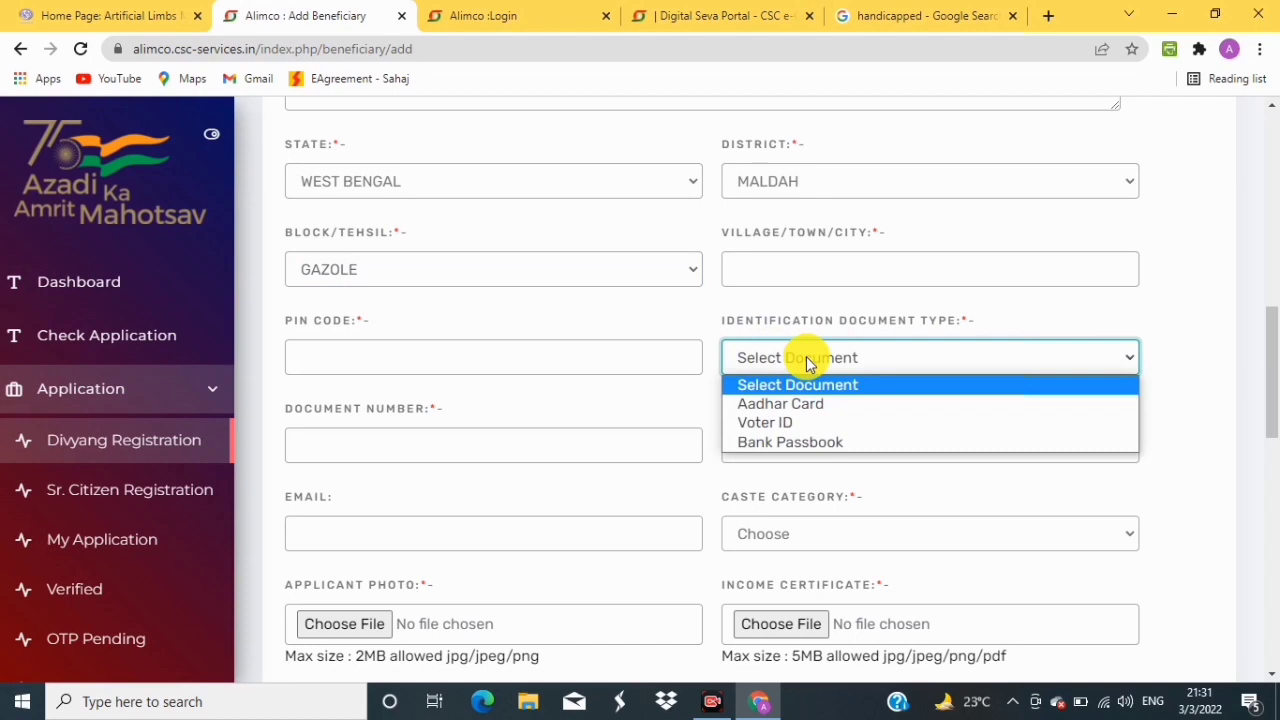
pyautogui.click(777, 404)
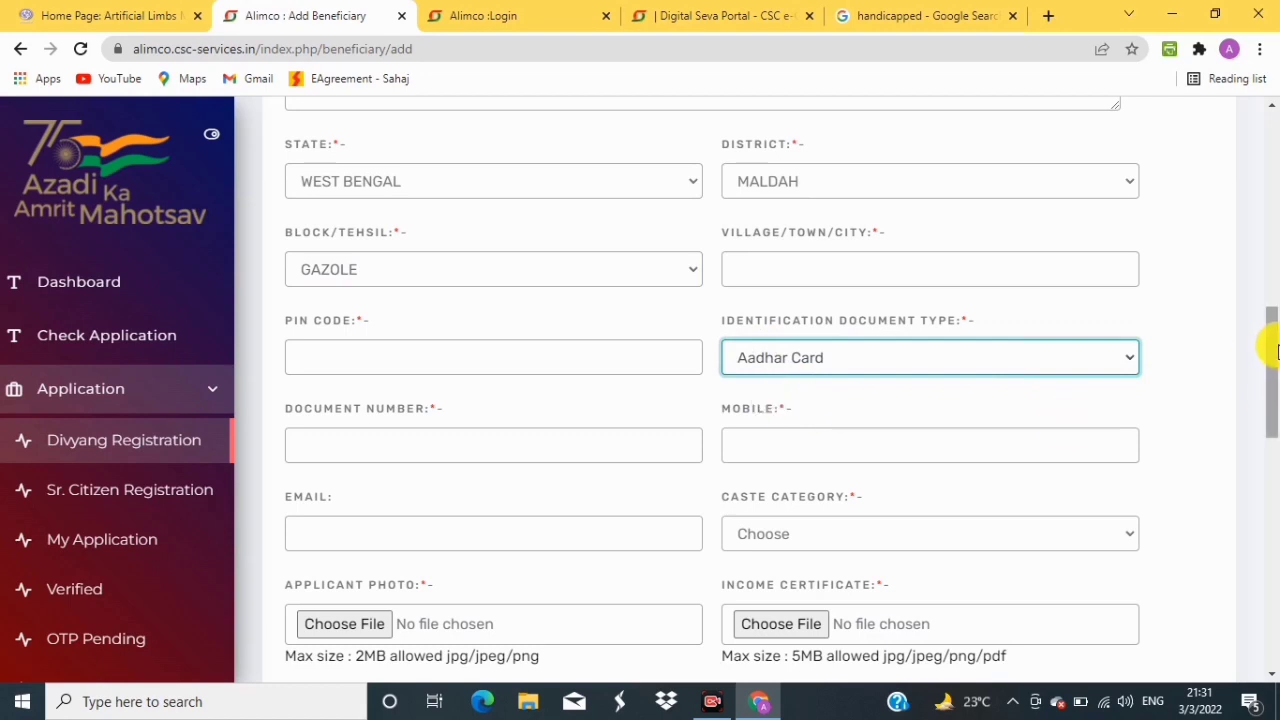
# - Review the document number, mobile and email fields, and set the caste category to SC
pyautogui.moveTo(1275, 350); pyautogui.dragTo(1272, 390)
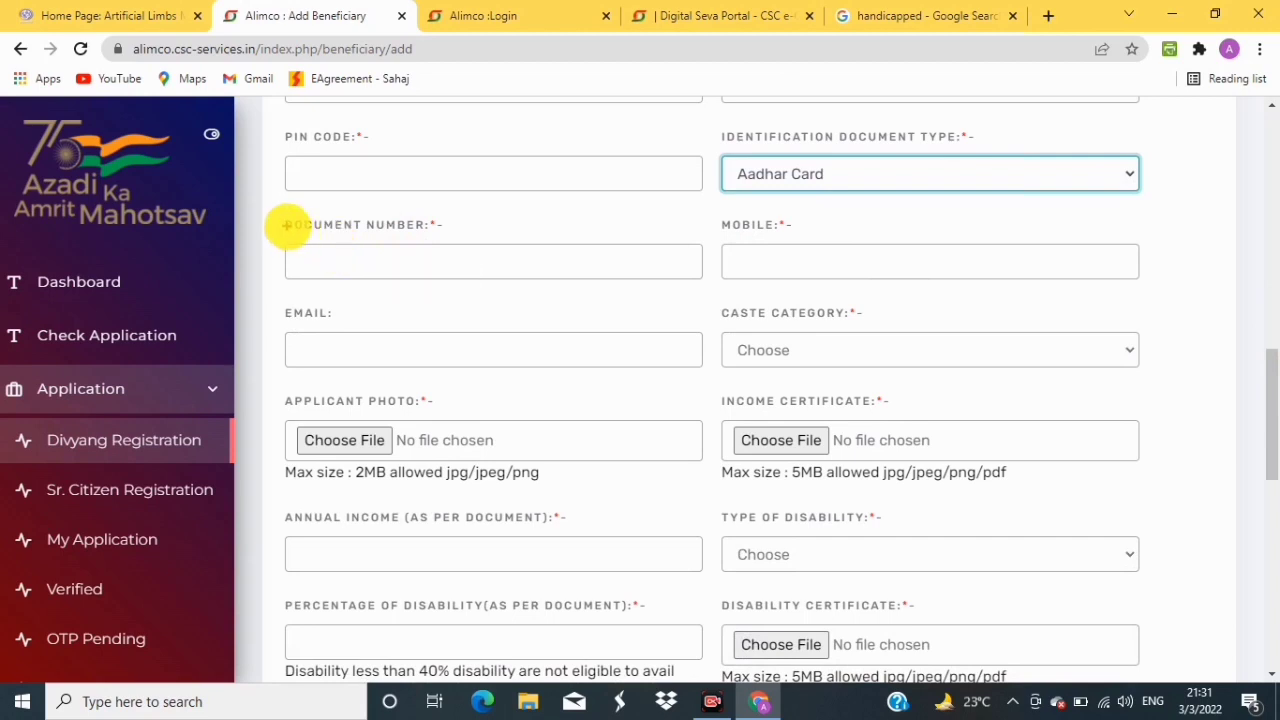
pyautogui.moveTo(726, 150)
pyautogui.mouseDown()
pyautogui.moveTo(809, 192)
pyautogui.moveTo(864, 196)
pyautogui.mouseUp()
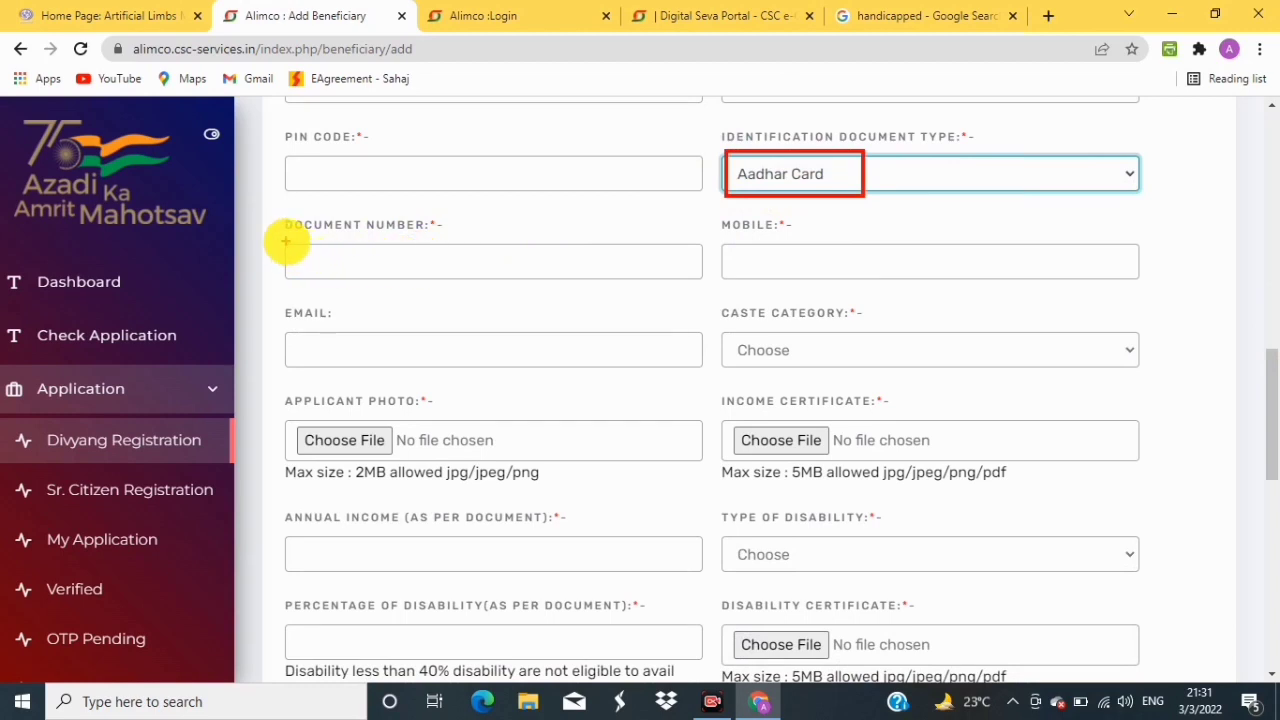
pyautogui.moveTo(286, 241)
pyautogui.mouseDown()
pyautogui.moveTo(354, 277)
pyautogui.moveTo(510, 280)
pyautogui.mouseUp()
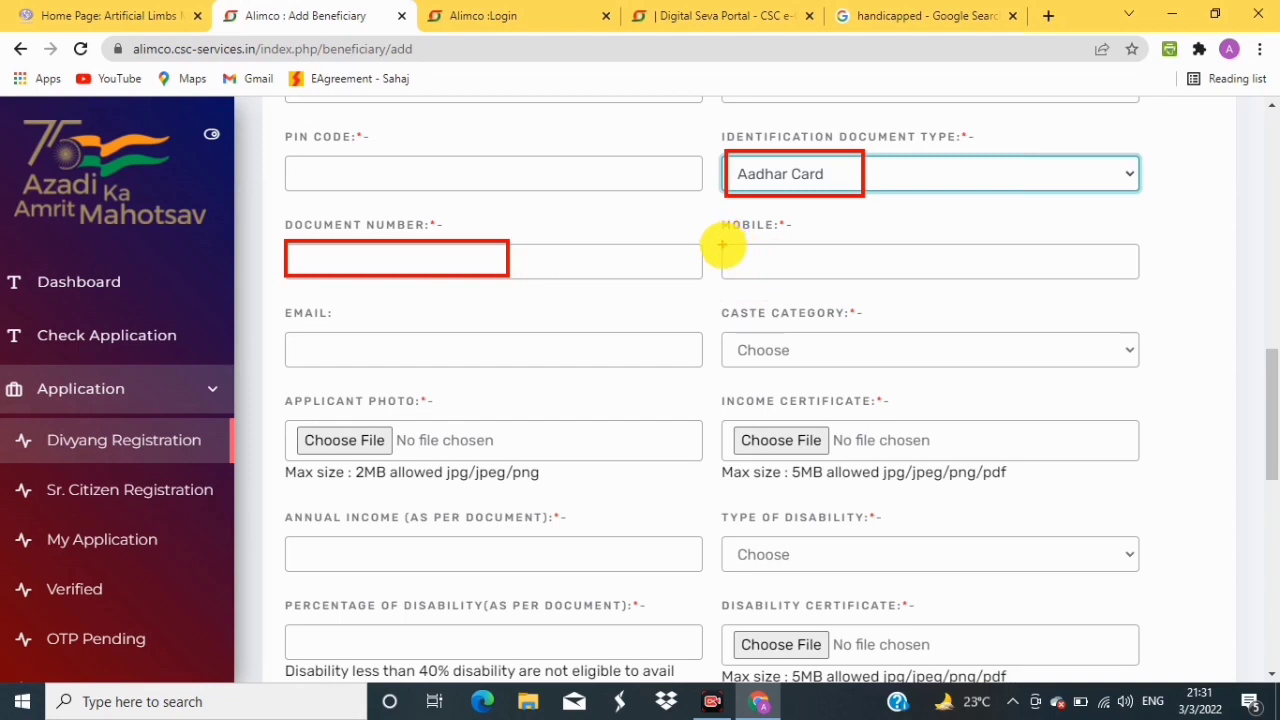
pyautogui.moveTo(722, 241)
pyautogui.mouseDown()
pyautogui.moveTo(736, 279)
pyautogui.moveTo(981, 276)
pyautogui.mouseUp()
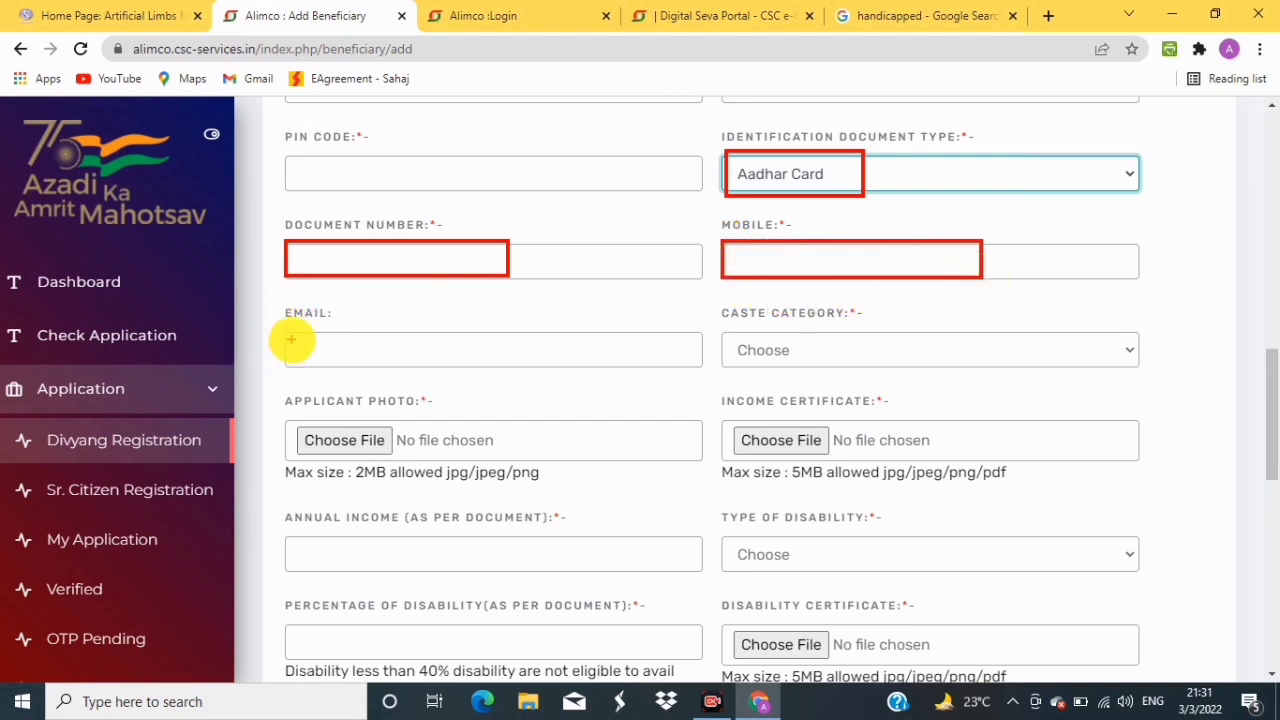
pyautogui.moveTo(293, 347)
pyautogui.mouseDown()
pyautogui.moveTo(306, 363)
pyautogui.moveTo(440, 292)
pyautogui.mouseUp()
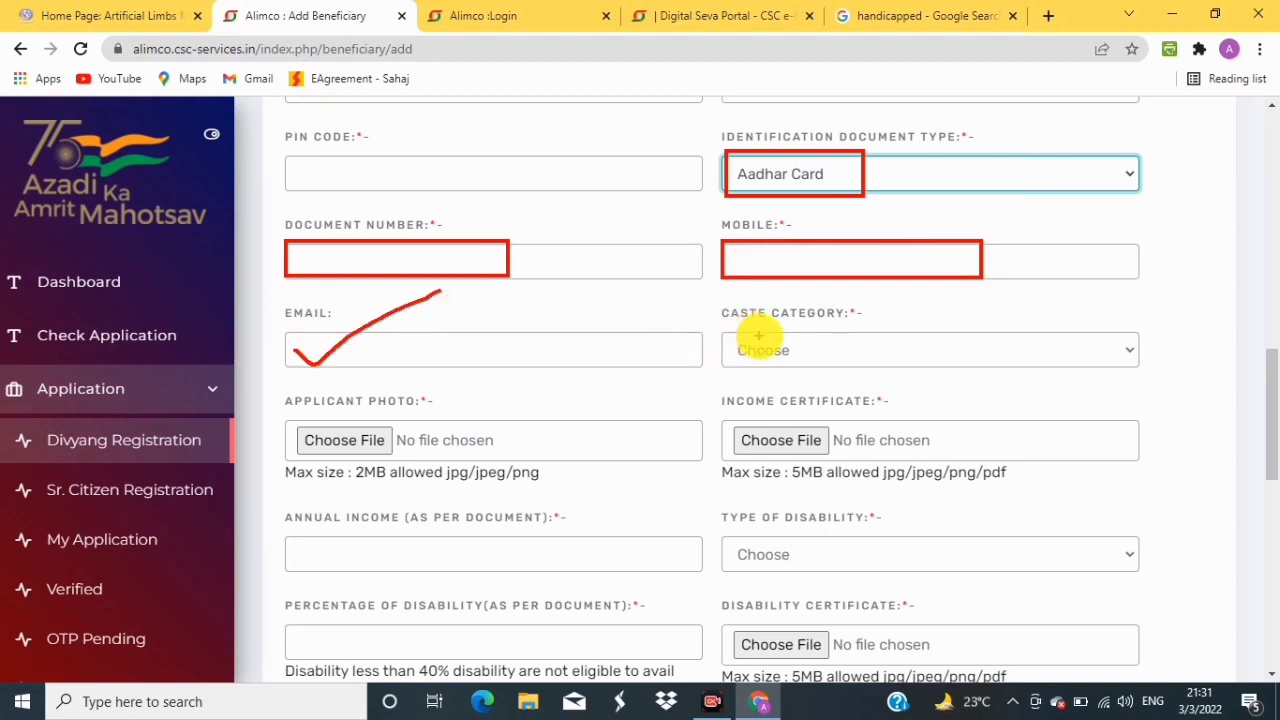
pyautogui.press('Escape')
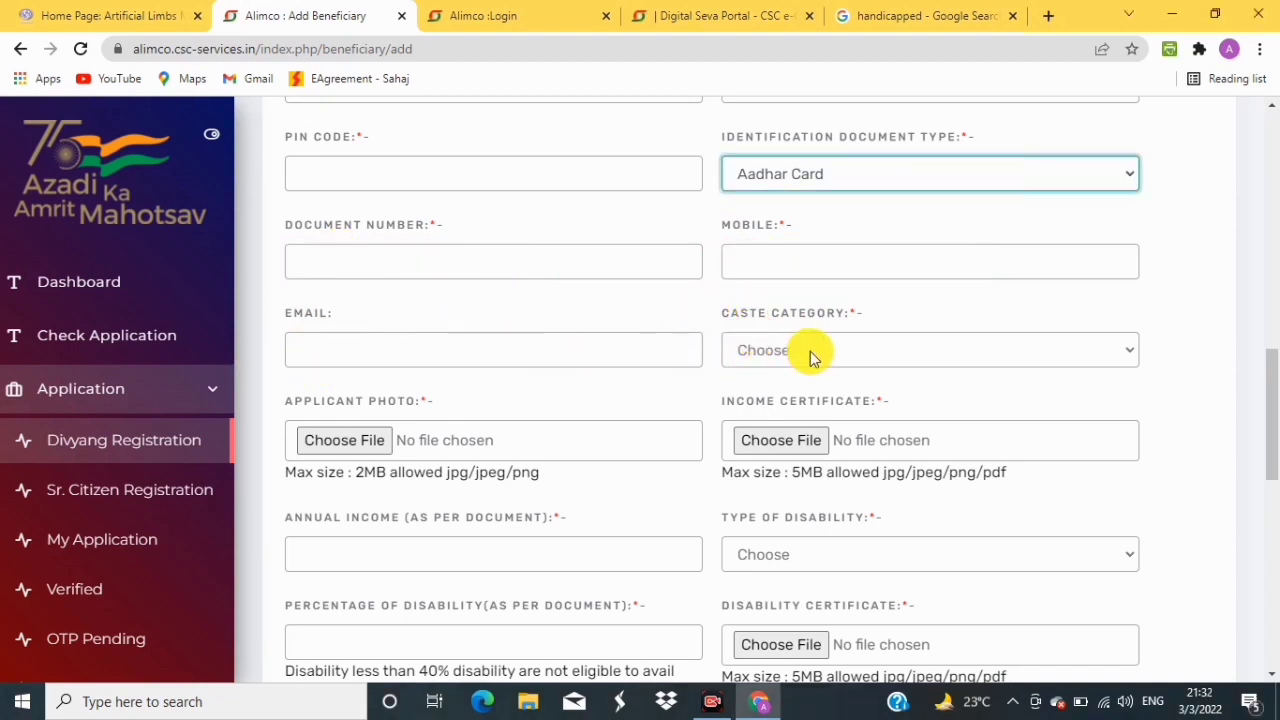
pyautogui.click(812, 352)
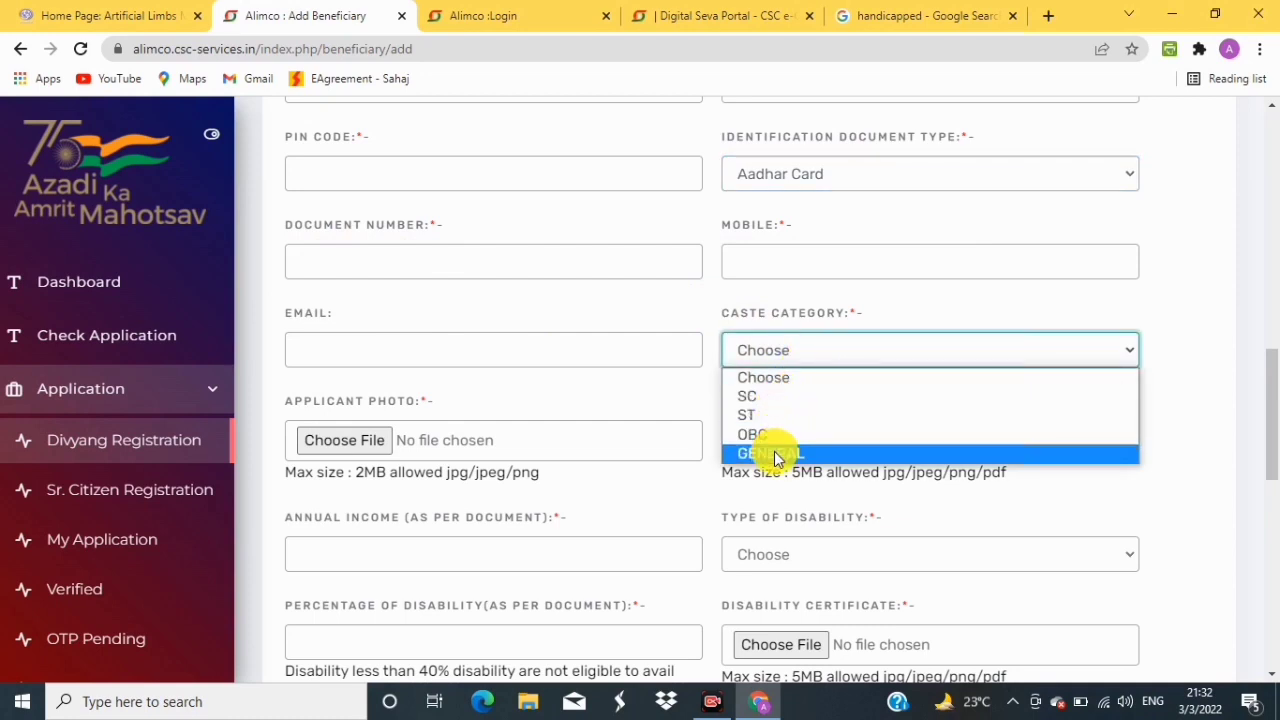
pyautogui.click(750, 397)
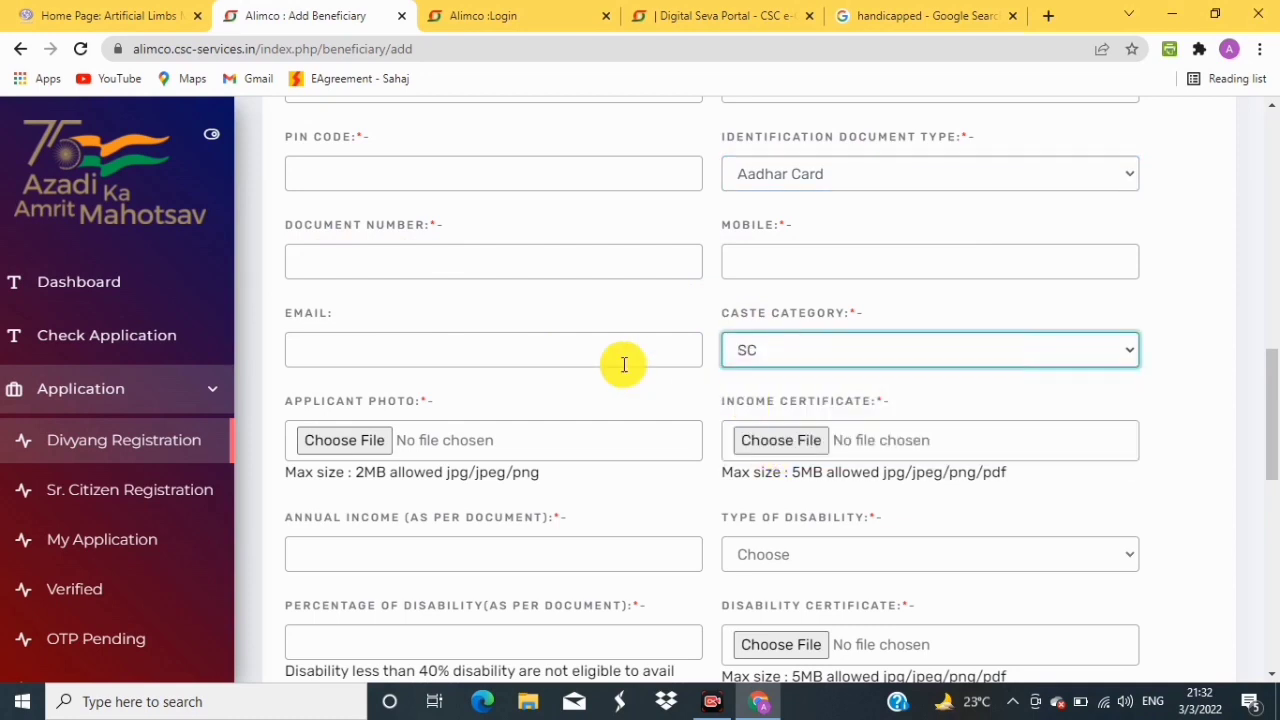
# - Review the applicant photo and income certificate uploads with their size and format limits, and the annual income field
pyautogui.moveTo(1269, 380); pyautogui.dragTo(1270, 440)
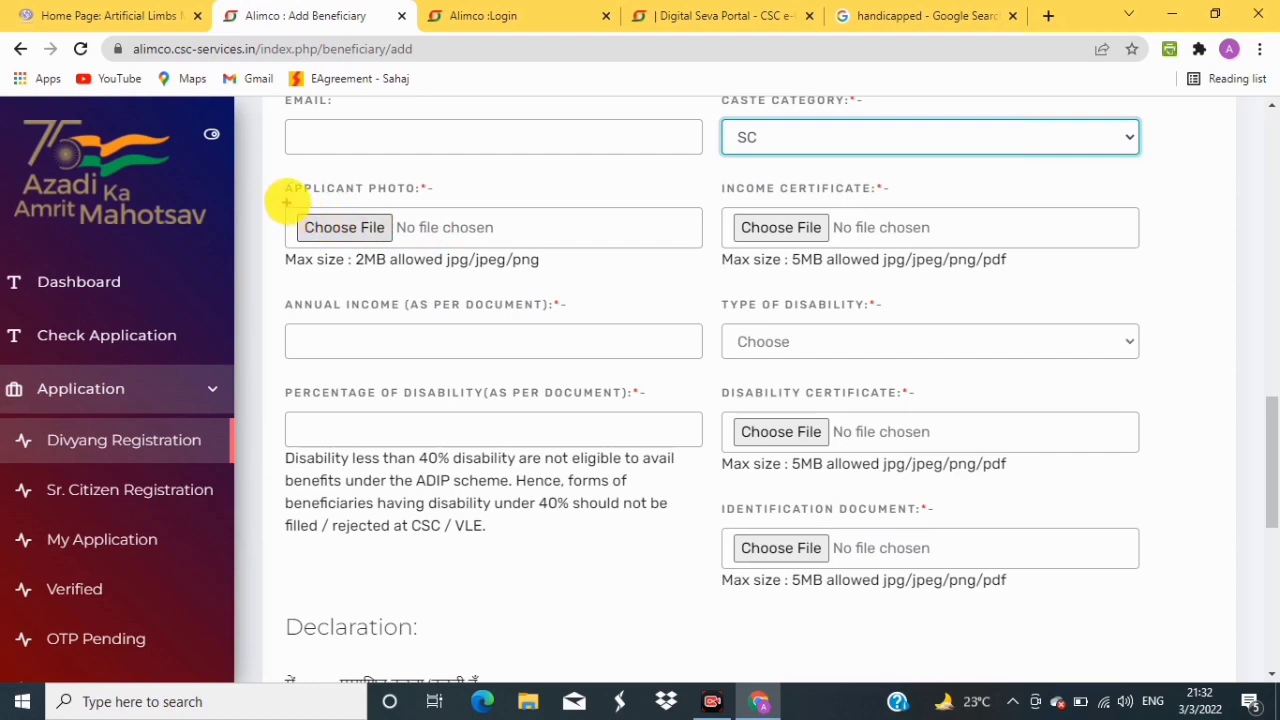
pyautogui.moveTo(284, 195)
pyautogui.mouseDown()
pyautogui.moveTo(337, 251)
pyautogui.moveTo(506, 264)
pyautogui.moveTo(562, 283)
pyautogui.mouseUp()
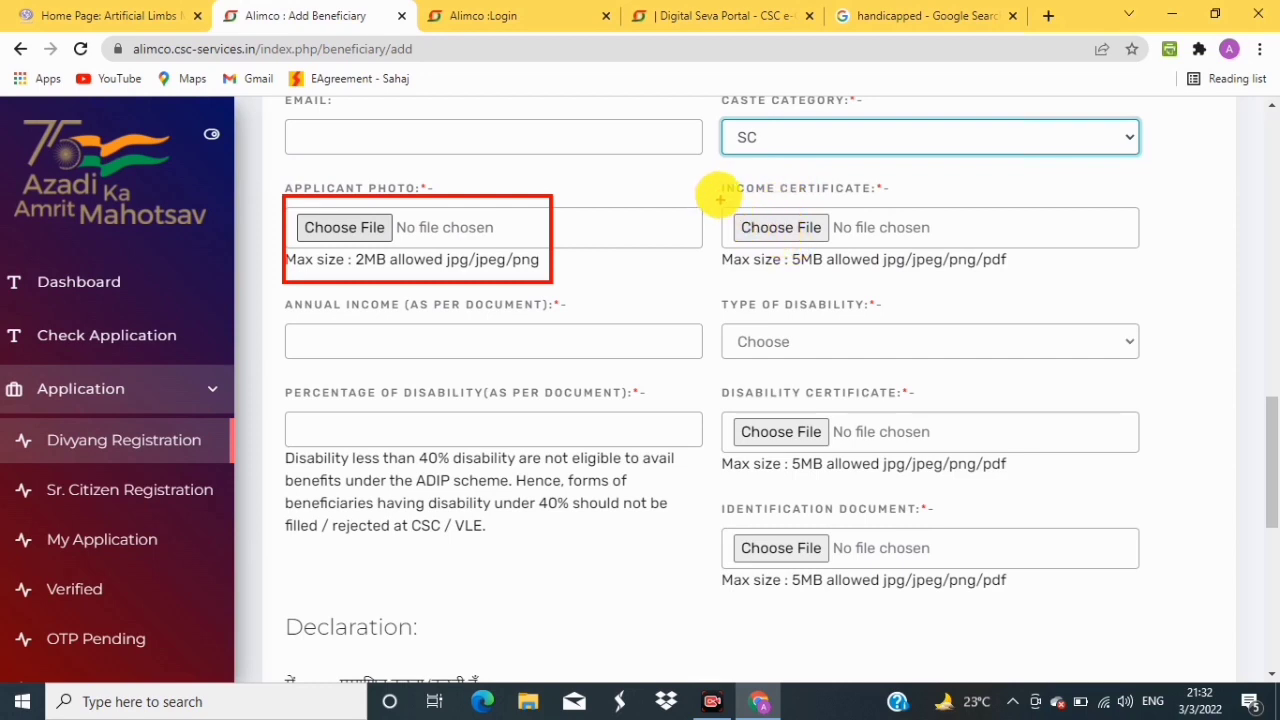
pyautogui.moveTo(719, 194)
pyautogui.mouseDown()
pyautogui.moveTo(790, 280)
pyautogui.moveTo(880, 266)
pyautogui.moveTo(1062, 282)
pyautogui.mouseUp()
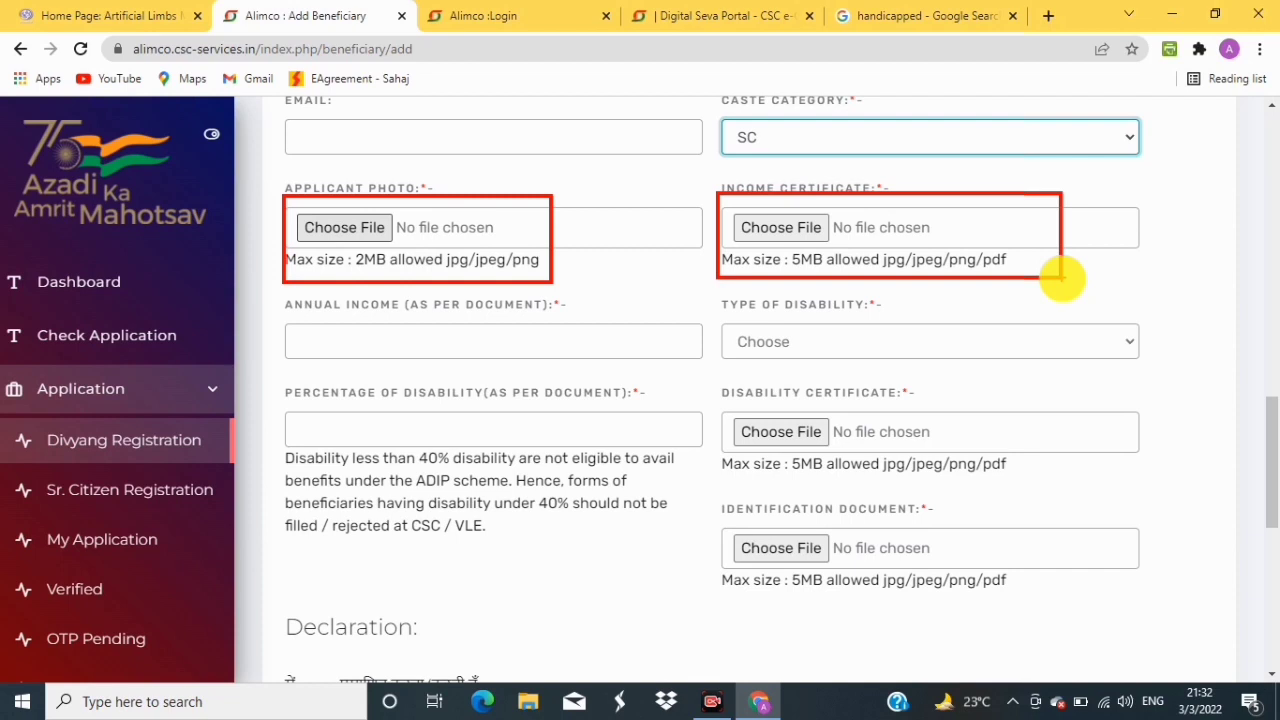
pyautogui.moveTo(1062, 280); pyautogui.dragTo(1061, 278)
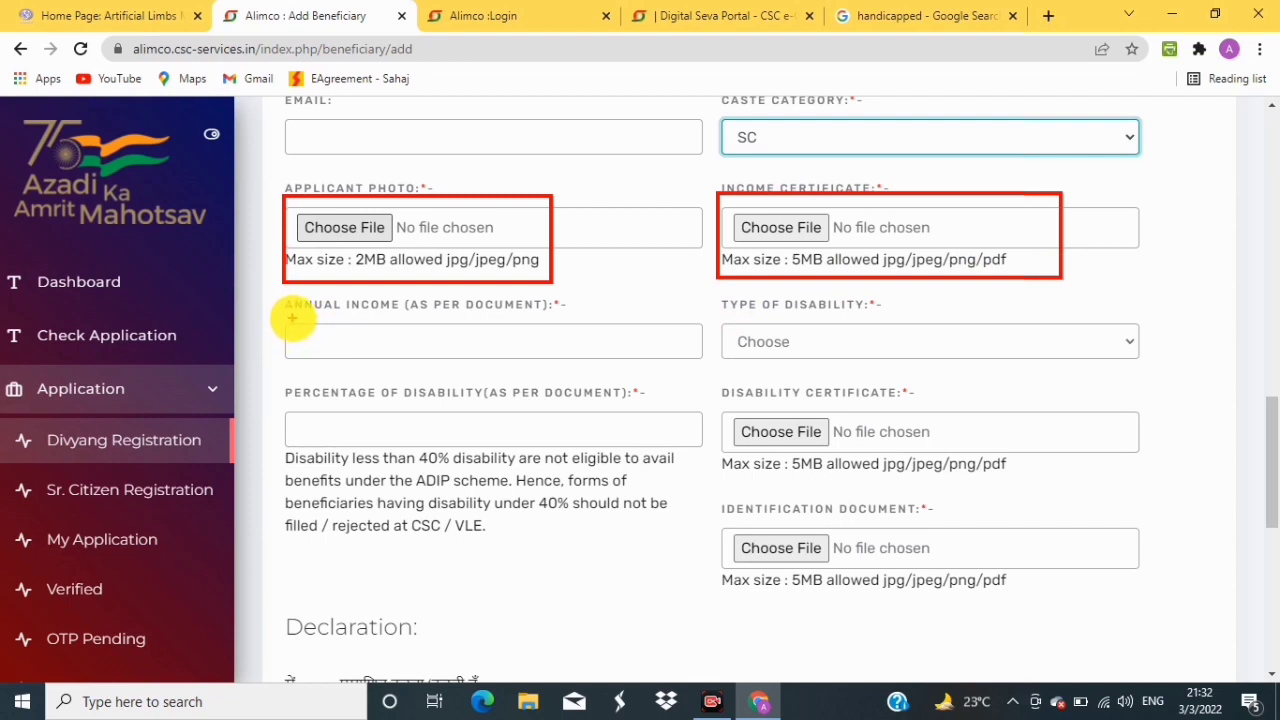
pyautogui.moveTo(288, 321)
pyautogui.mouseDown()
pyautogui.moveTo(289, 340)
pyautogui.moveTo(343, 357)
pyautogui.moveTo(462, 360)
pyautogui.mouseUp()
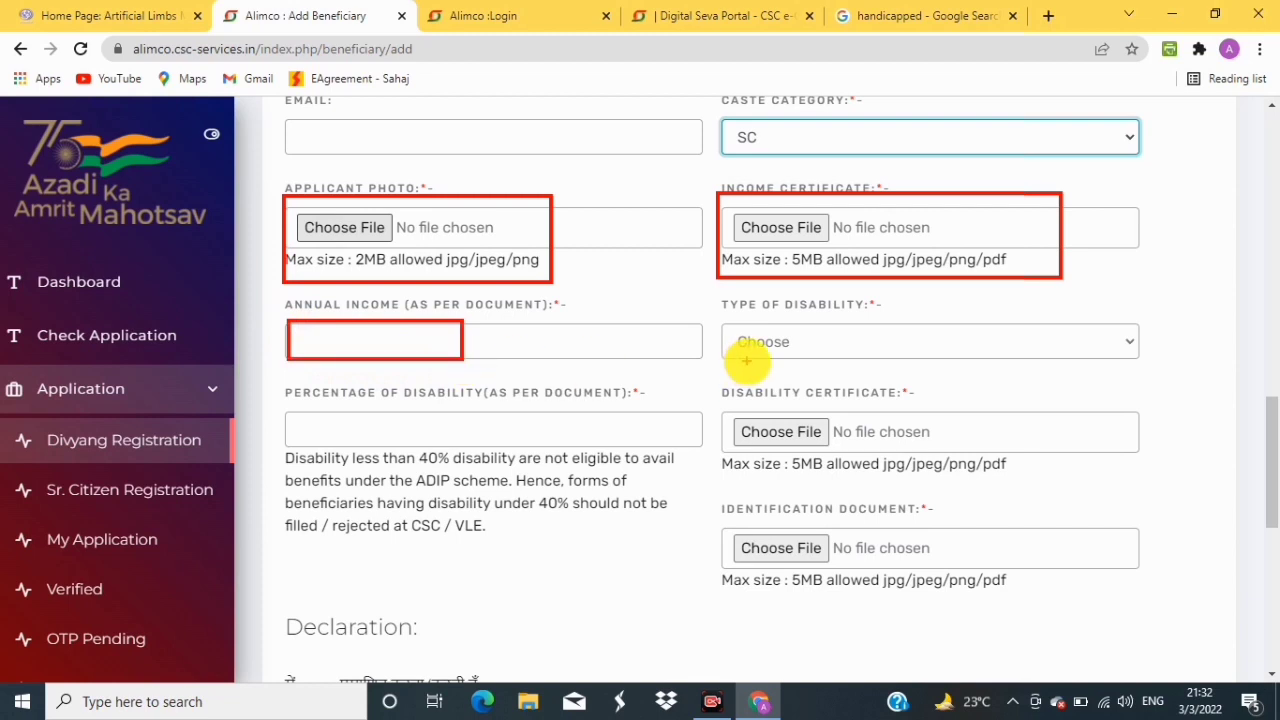
pyautogui.press('Escape')
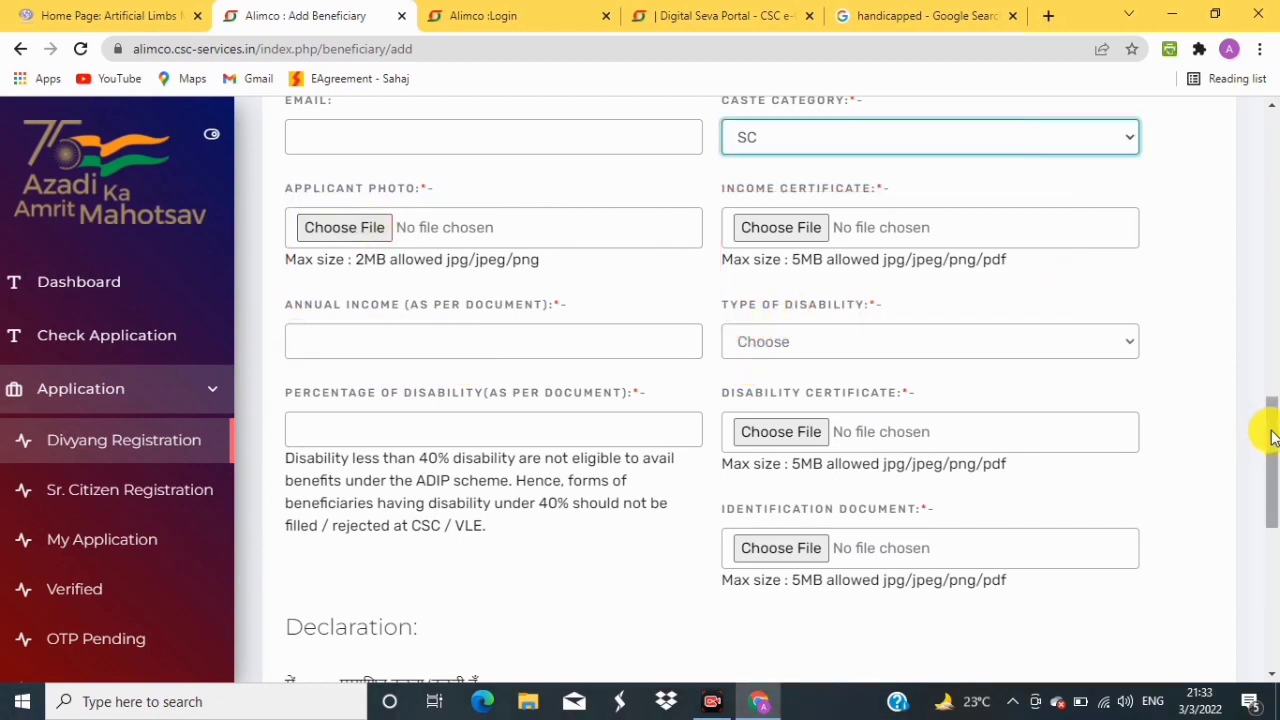
# - Set the beneficiary's type of disability to Blindness and the percentage of disability to 40
pyautogui.moveTo(1272, 436); pyautogui.dragTo(1272, 468)
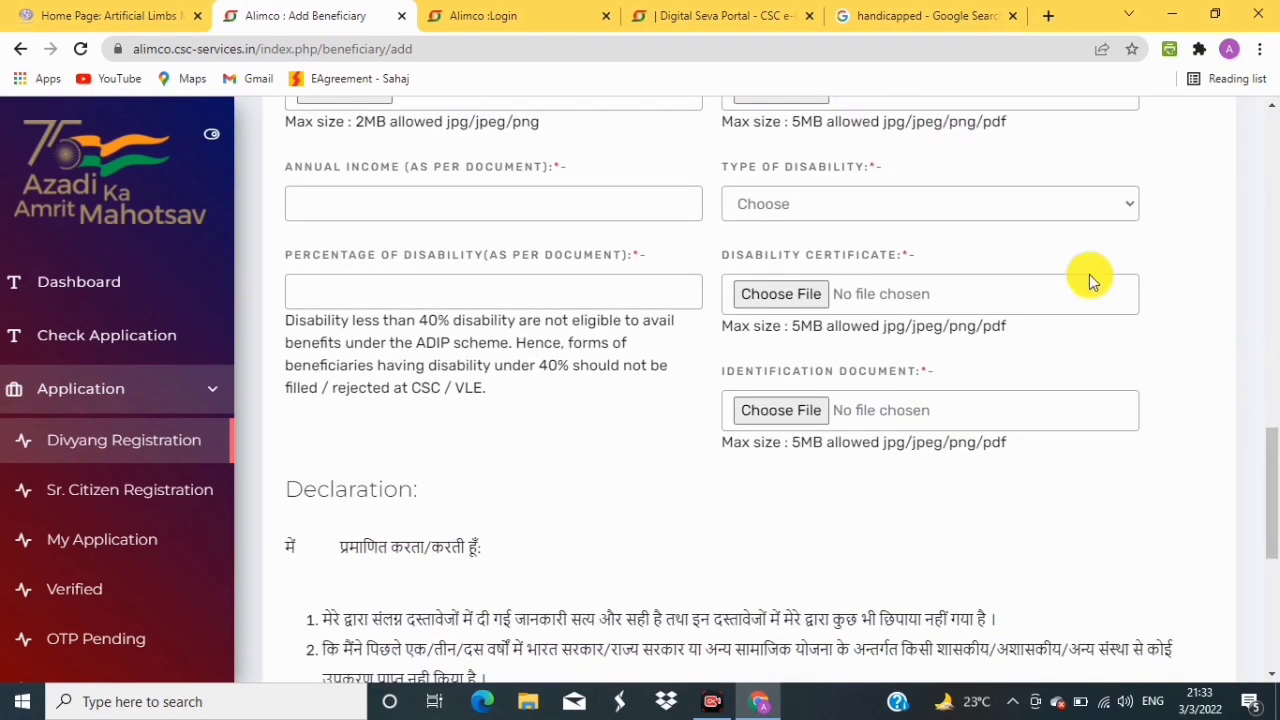
pyautogui.click(808, 204)
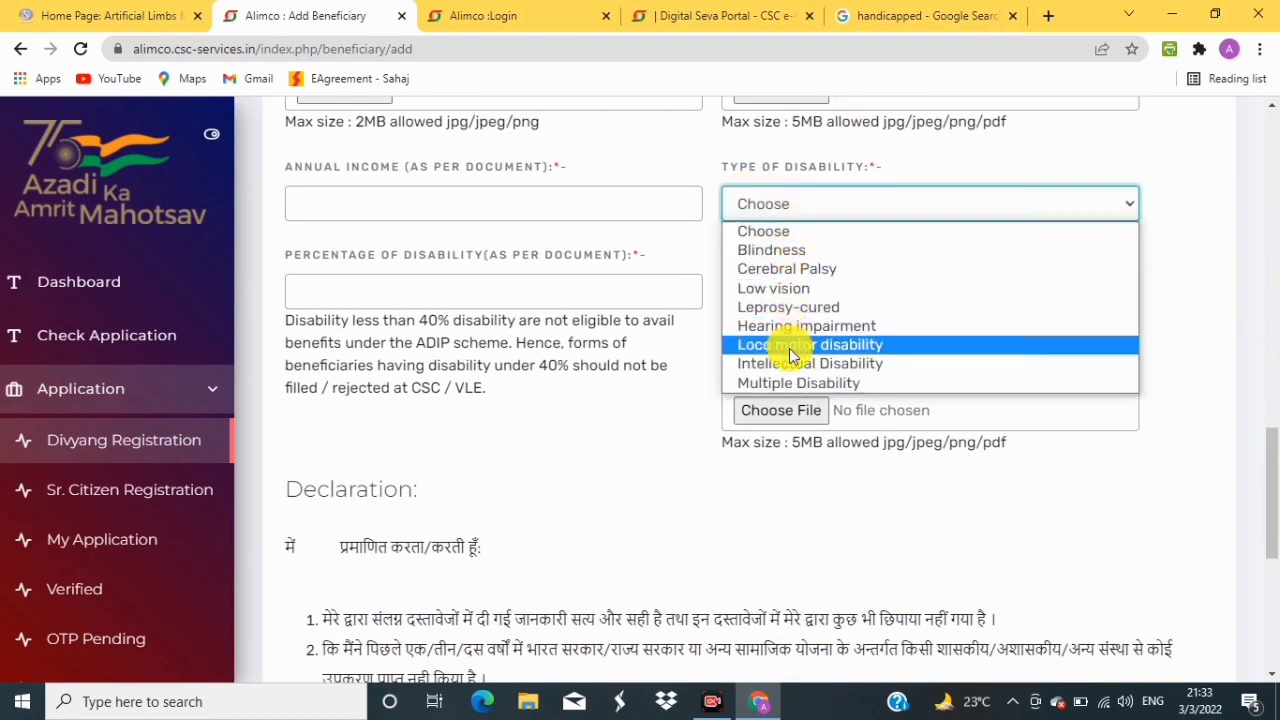
pyautogui.click(772, 250)
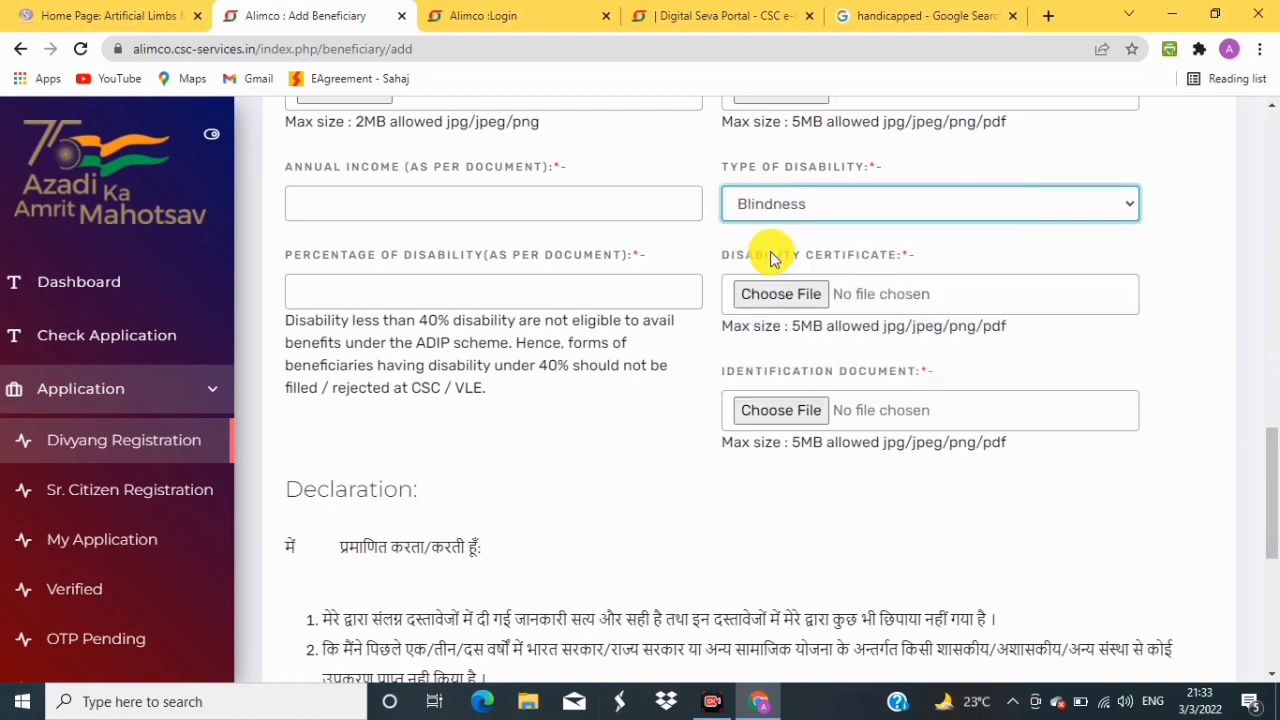
pyautogui.click(352, 294)
pyautogui.write('0')
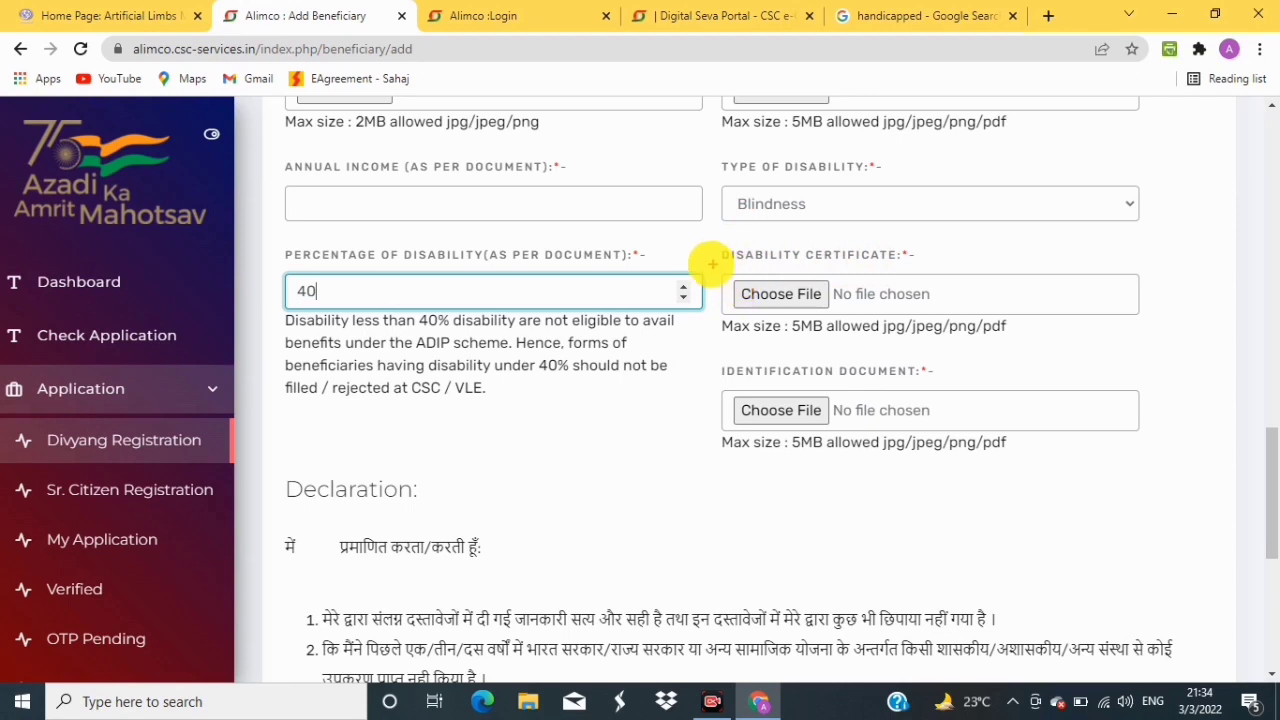
# - Review the disability certificate and identification document uploads with their size and format limits
pyautogui.moveTo(718, 247)
pyautogui.mouseDown()
pyautogui.moveTo(737, 298)
pyautogui.moveTo(810, 328)
pyautogui.moveTo(990, 360)
pyautogui.moveTo(1030, 360)
pyautogui.moveTo(1042, 344)
pyautogui.mouseUp()
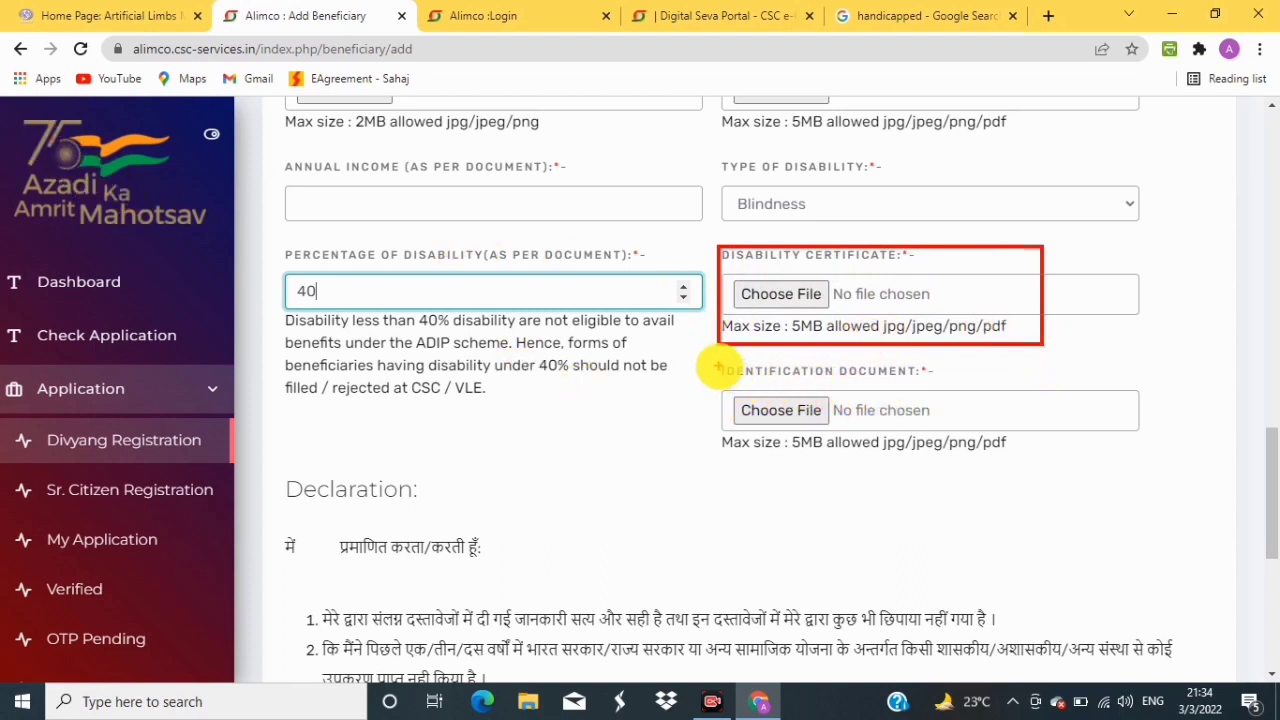
pyautogui.moveTo(718, 366)
pyautogui.mouseDown()
pyautogui.moveTo(777, 457)
pyautogui.moveTo(1050, 460)
pyautogui.mouseUp()
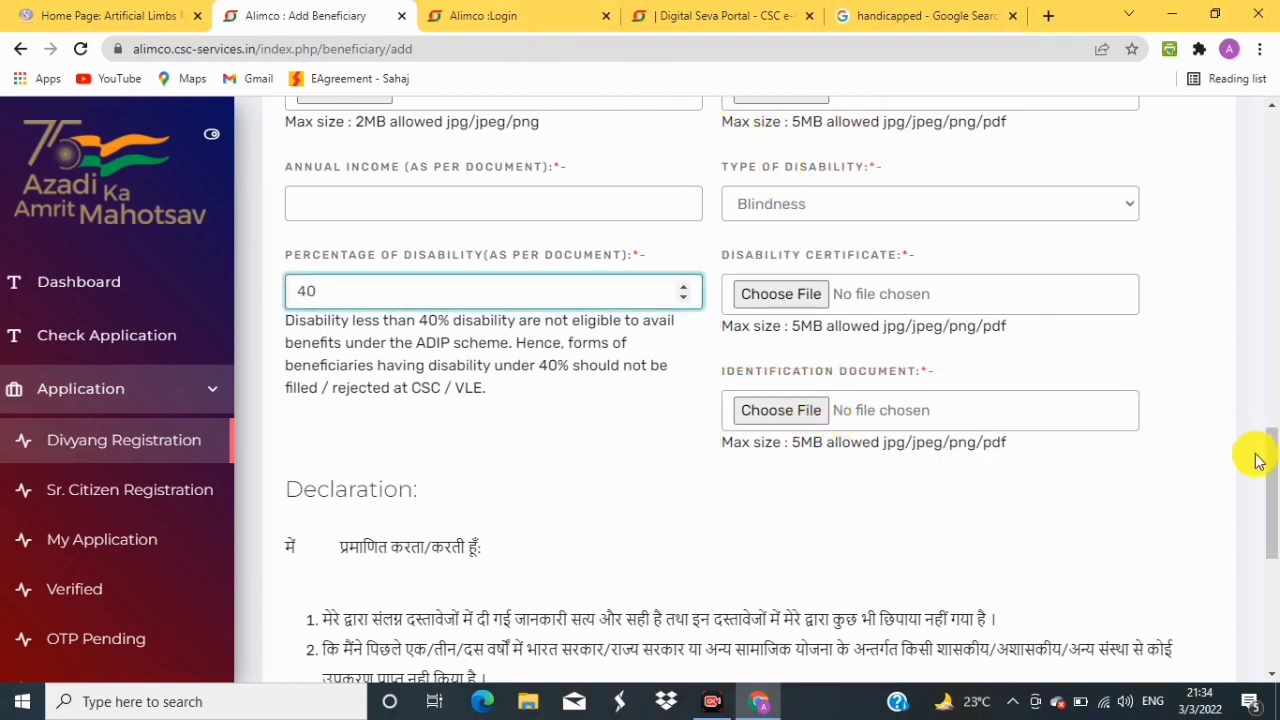
# - Review the declaration at the end of the form and the option for saving the application
pyautogui.moveTo(1274, 449); pyautogui.dragTo(1272, 556)
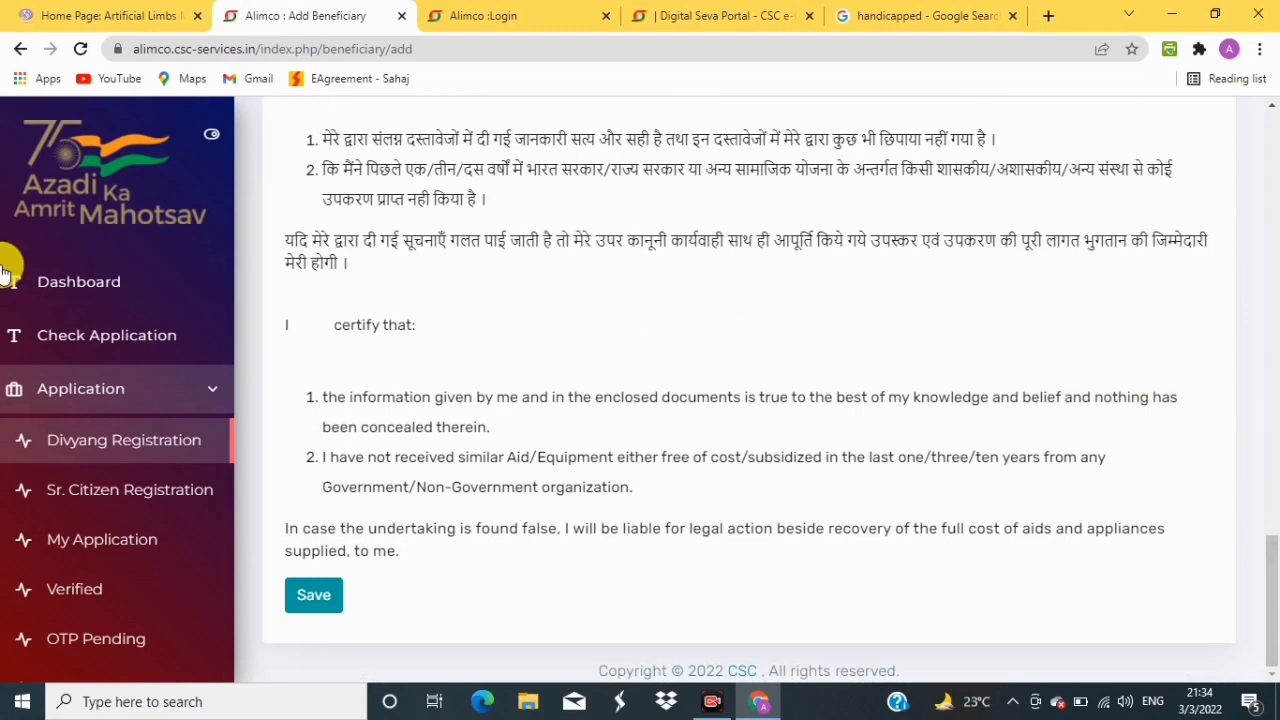
pyautogui.click(305, 594)
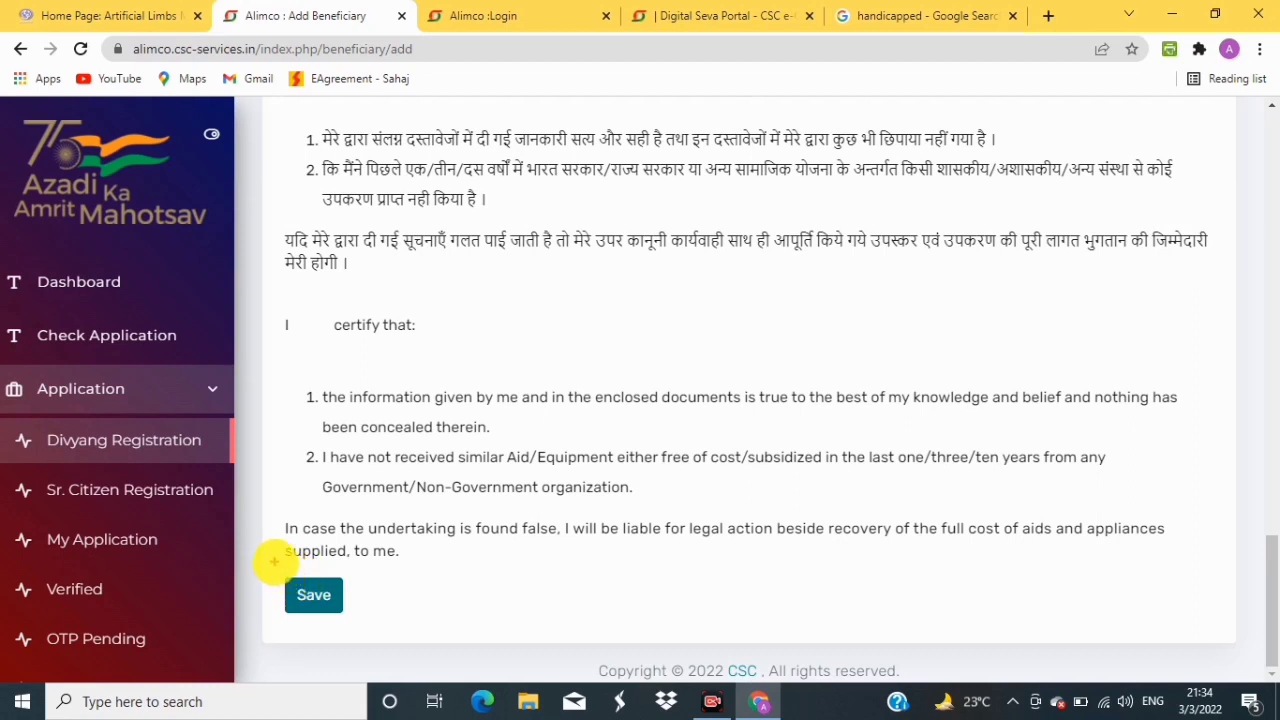
pyautogui.moveTo(310, 618); pyautogui.dragTo(408, 634)
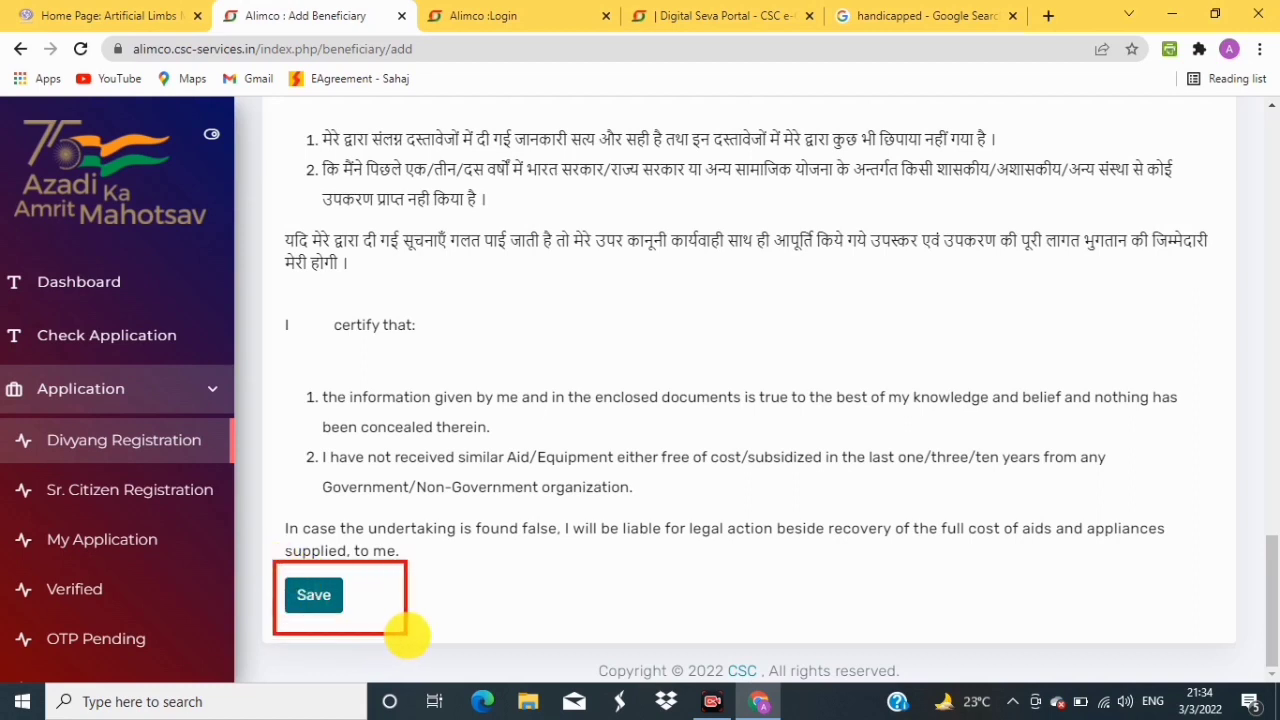